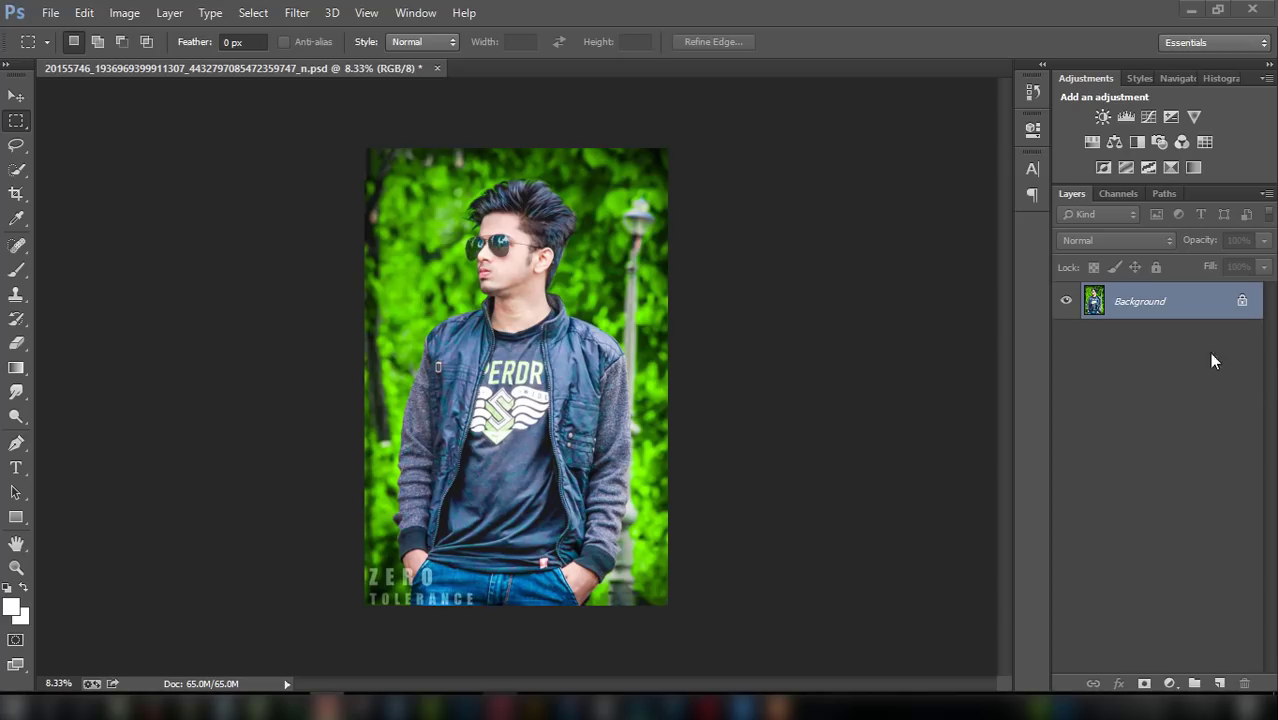
Unlock the Background layer so it becomes an editable Layer 0
left_click(1243, 302)
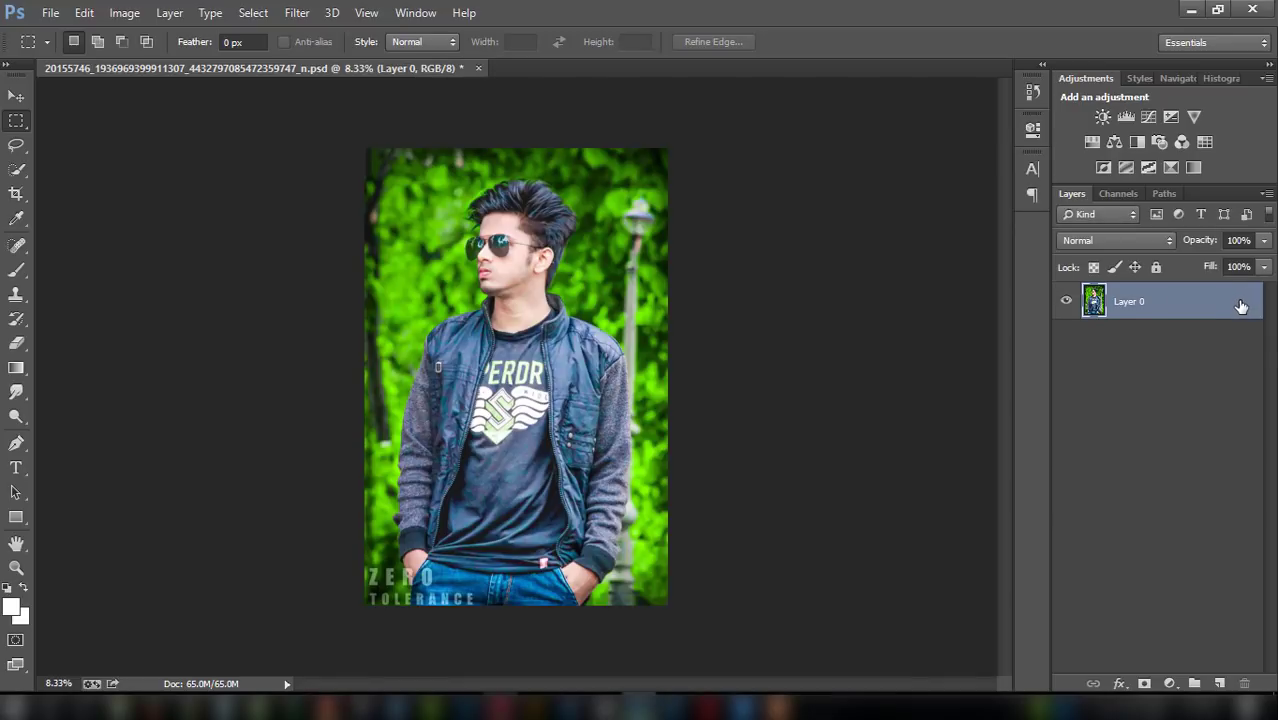
left_click(297, 12)
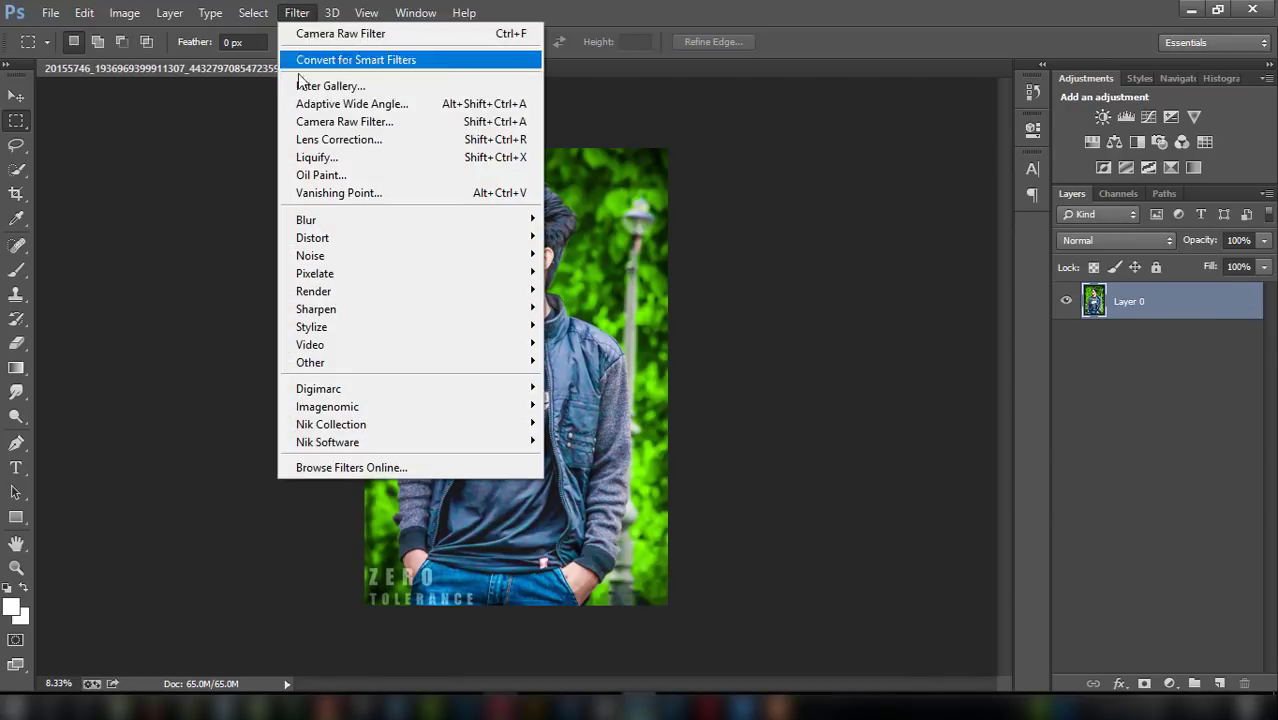
Open the Camera Raw Filter and set Blacks to -77 and Shadows to +21
left_click(308, 121)
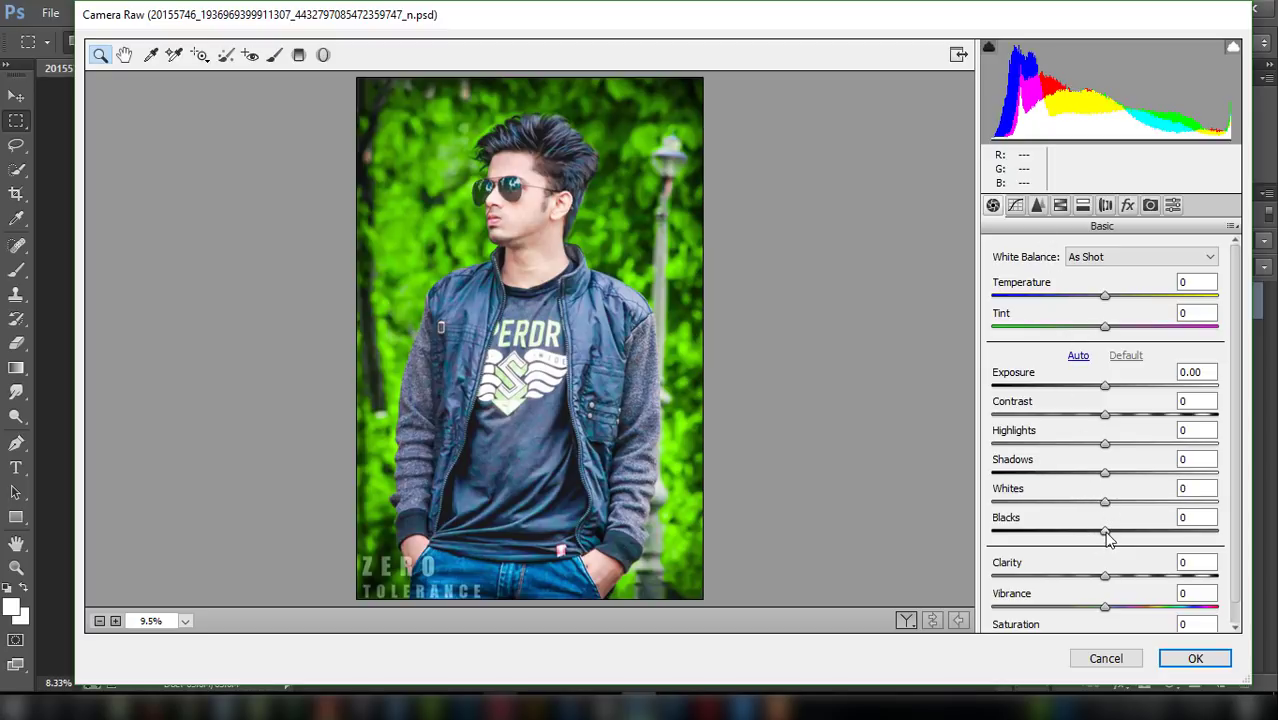
left_click_drag(1105, 532, 1023, 540)
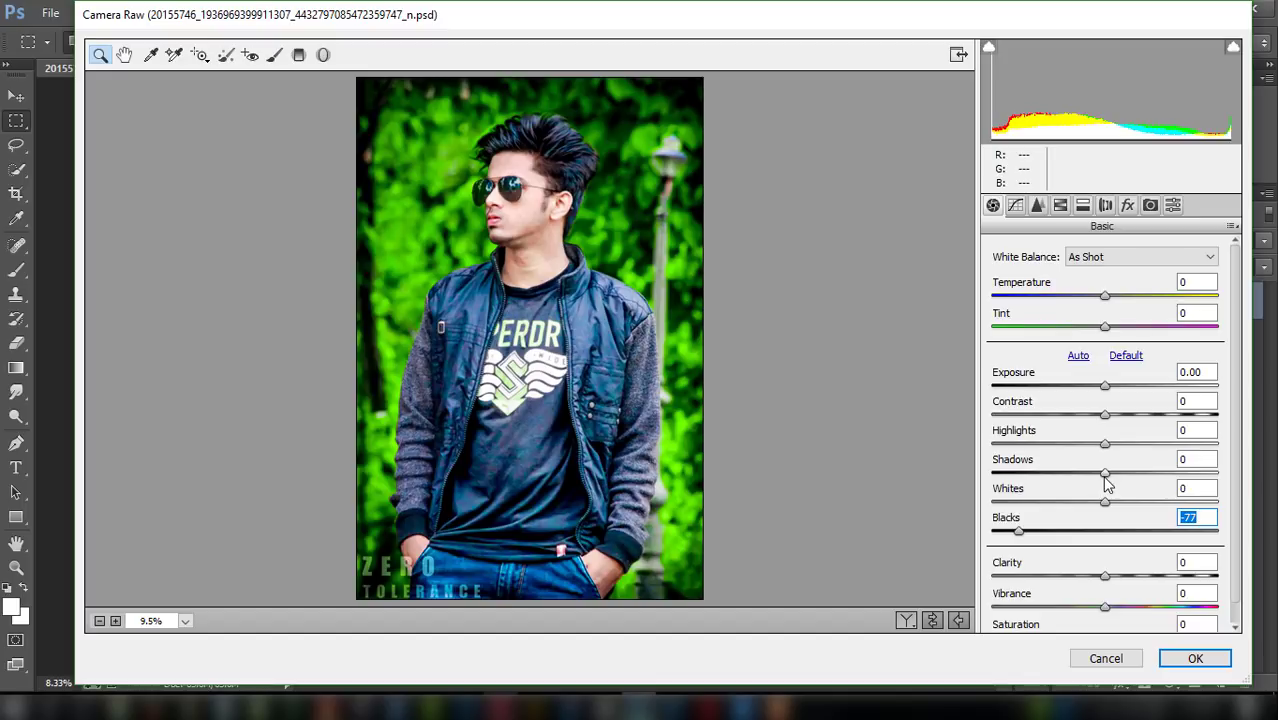
mouse_move(1105, 473)
left_mouse_down()
mouse_move(1147, 480)
mouse_move(1128, 476)
left_mouse_up()
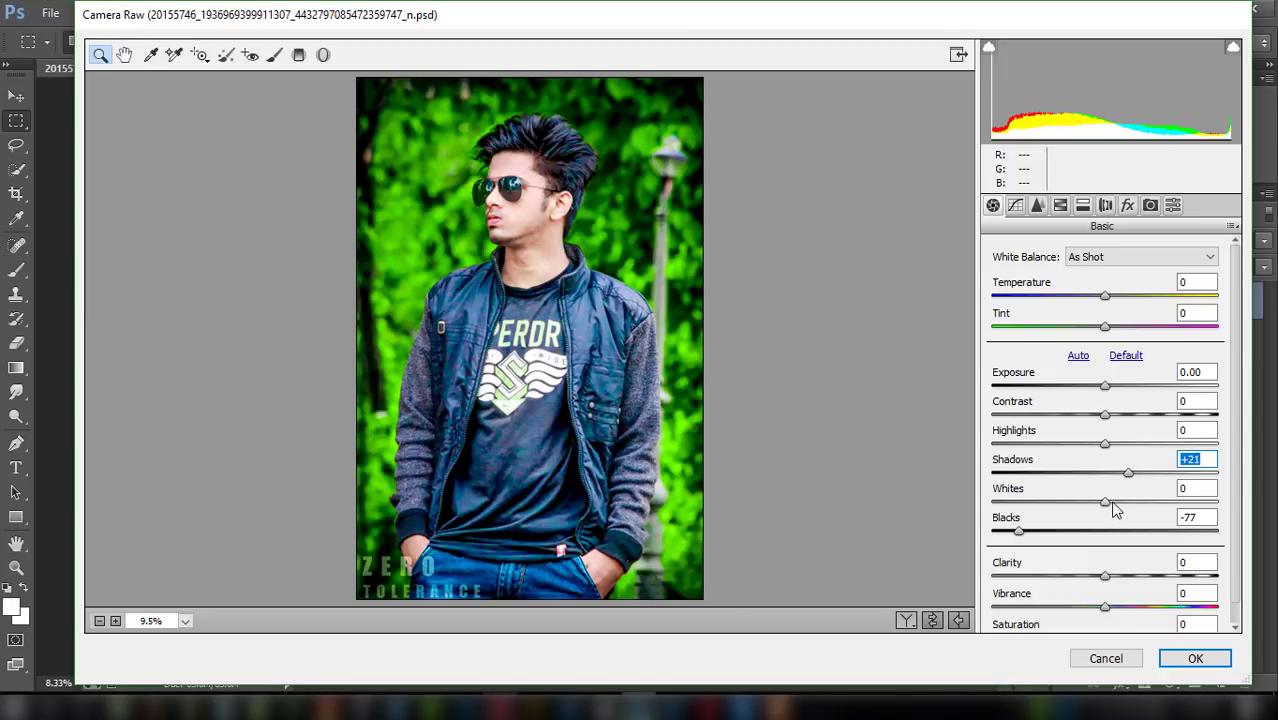
In HSL Saturation, set Greens, Aquas and Blues to -100
left_click(1037, 207)
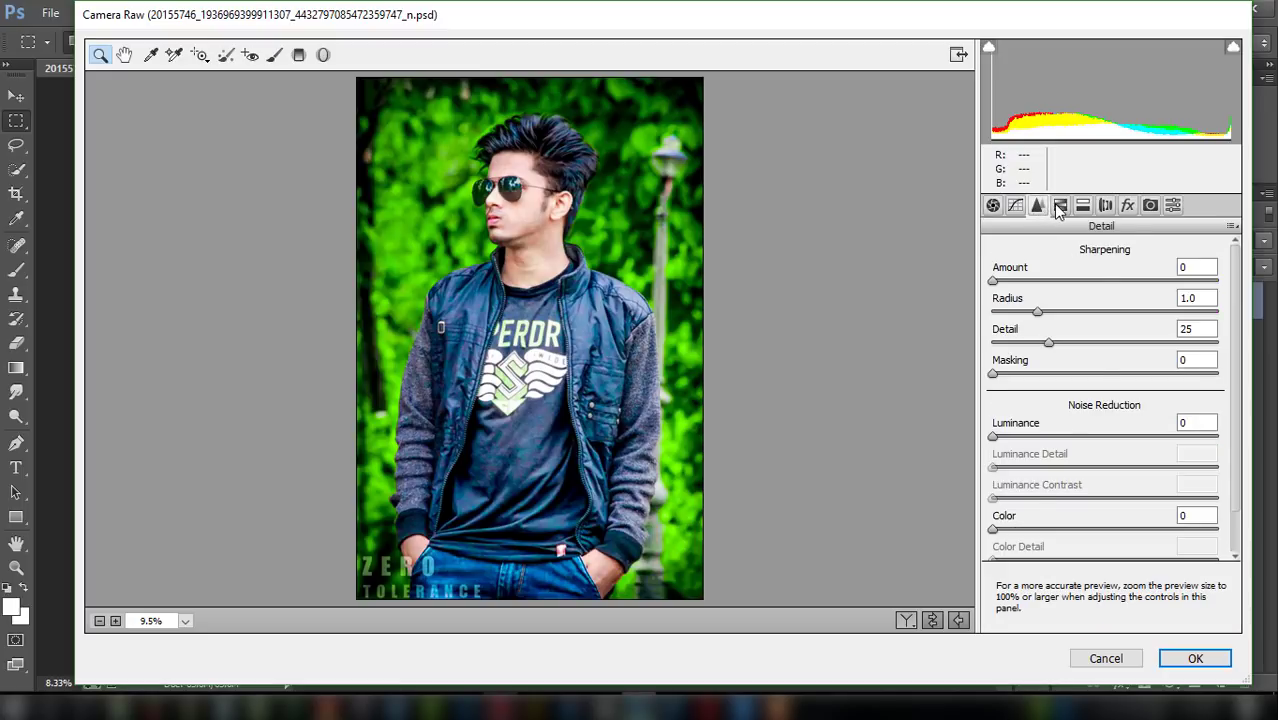
left_click(1060, 205)
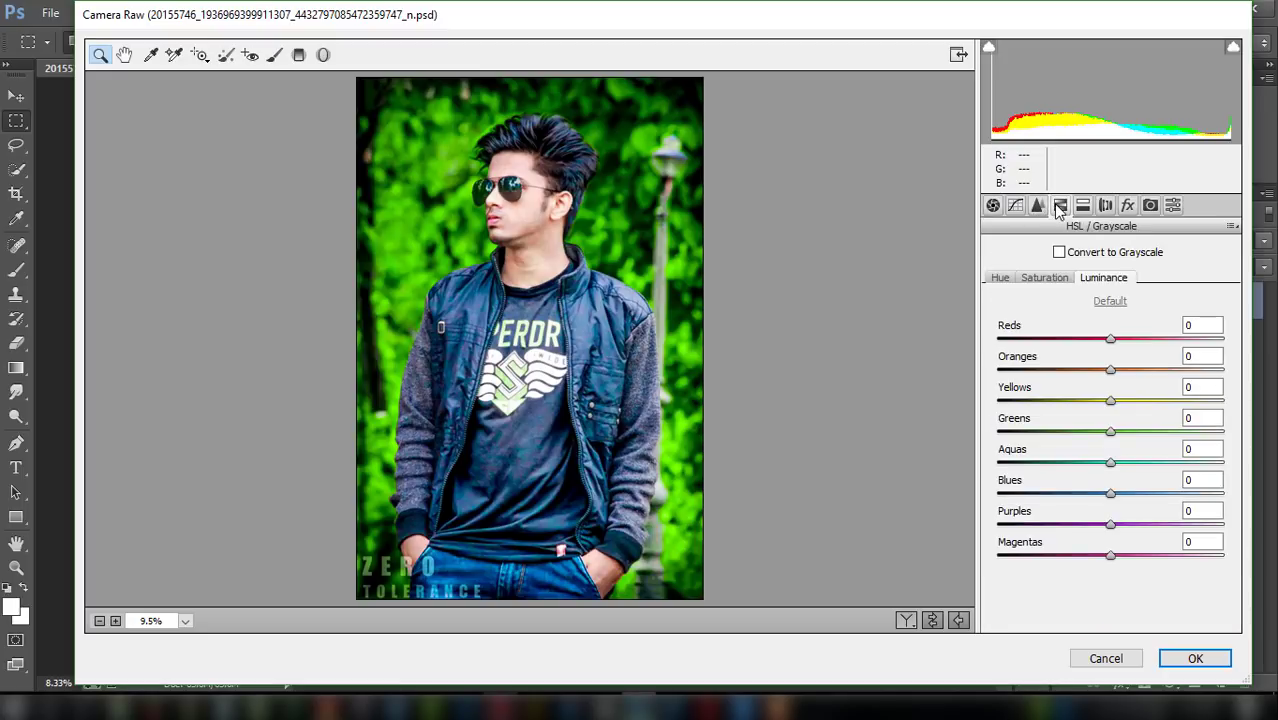
left_click(1042, 281)
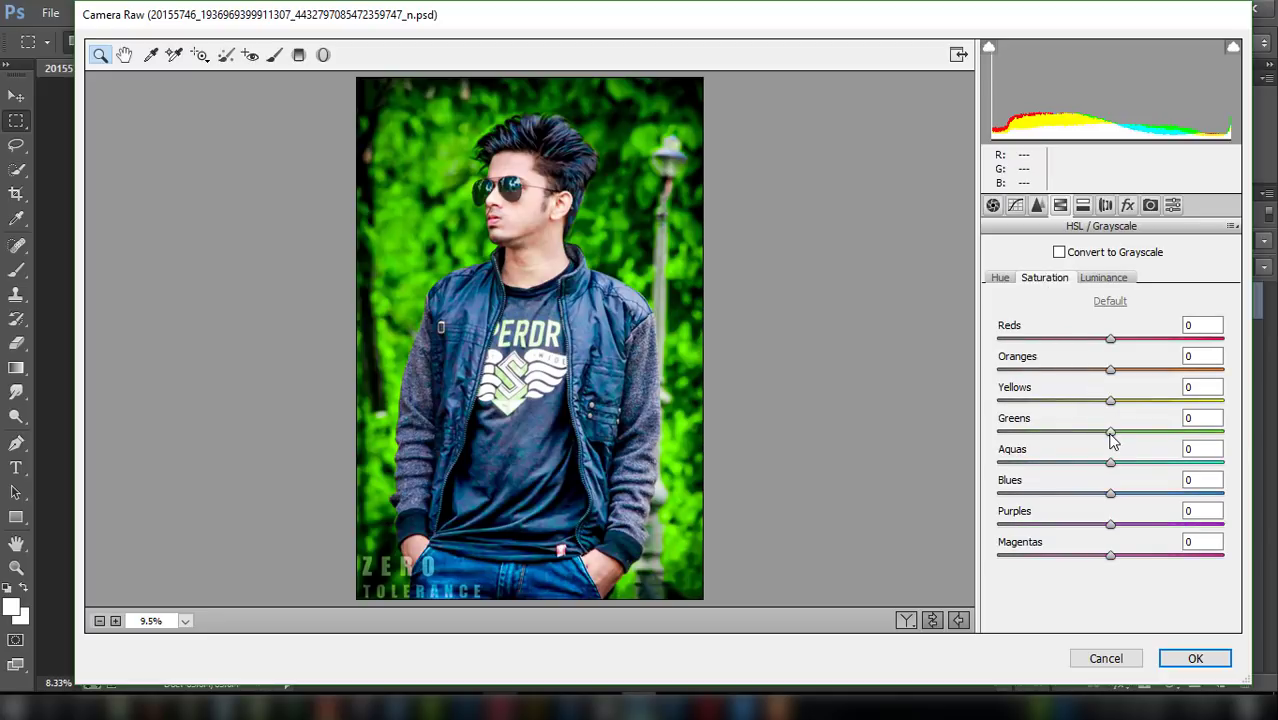
left_click_drag(1110, 428, 984, 432)
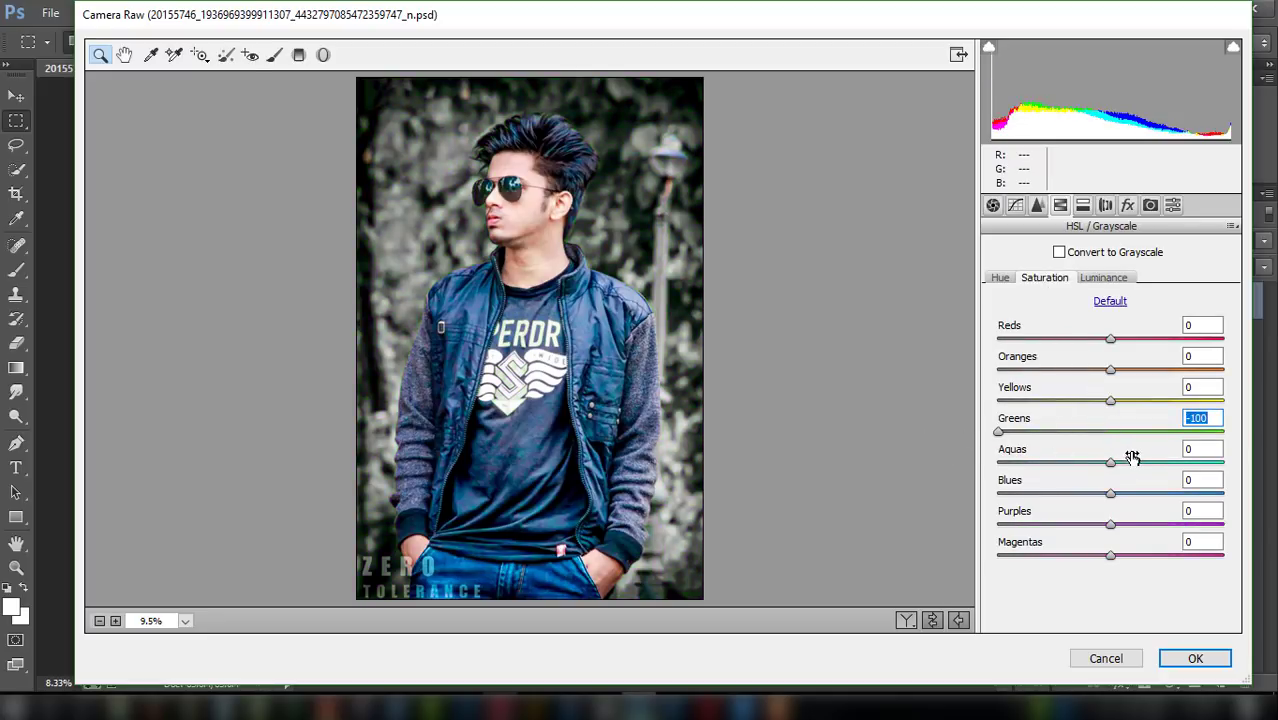
left_click_drag(1092, 466, 958, 466)
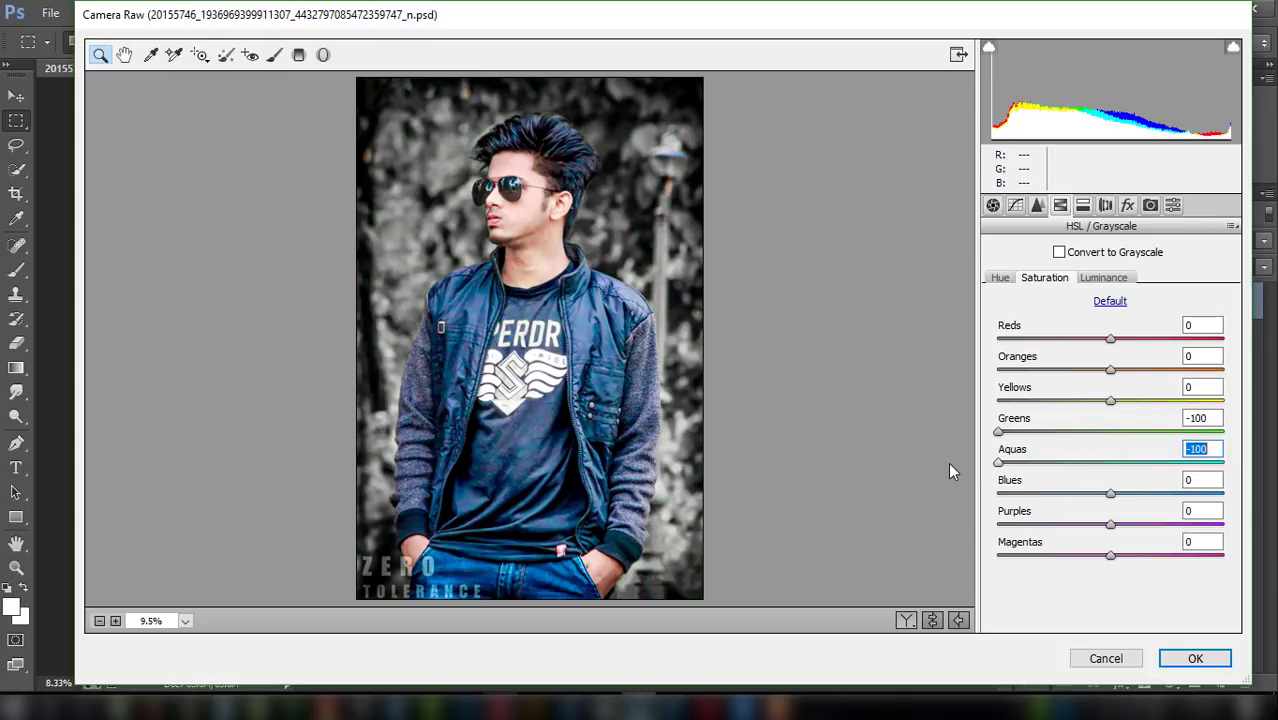
left_click_drag(1110, 494, 972, 500)
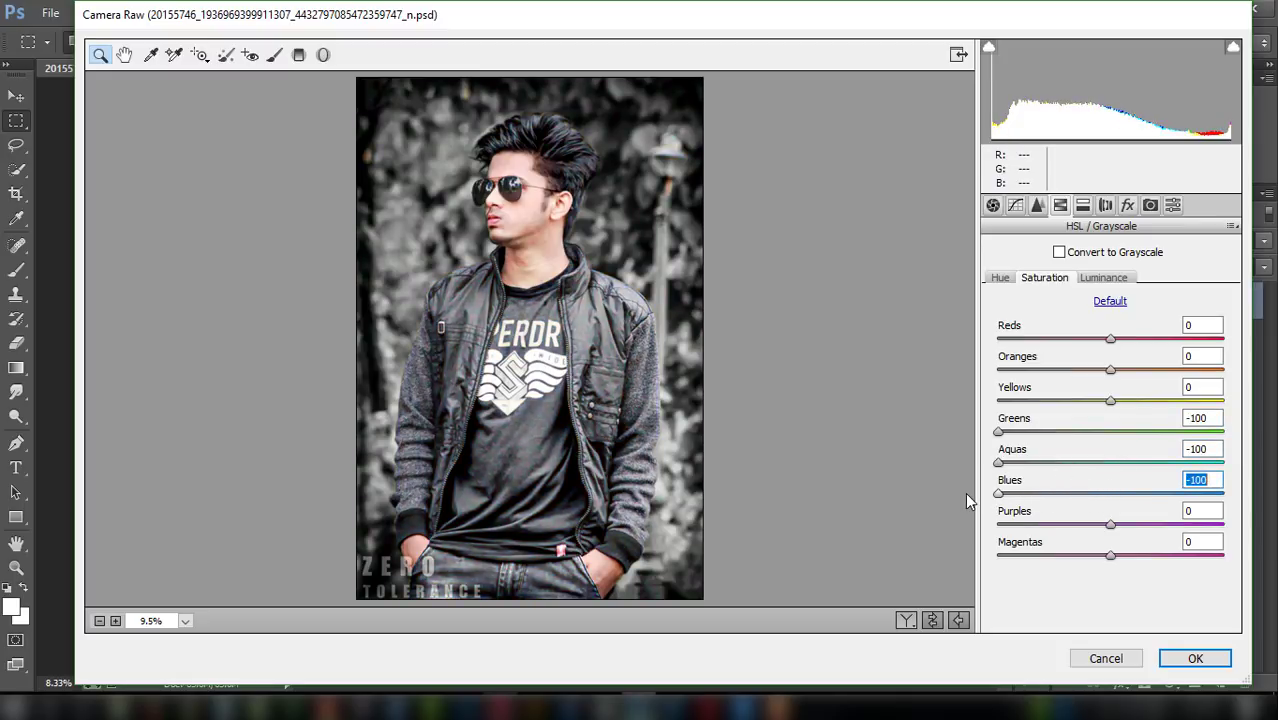
Reset the Oranges saturation to 0
left_click(1100, 372)
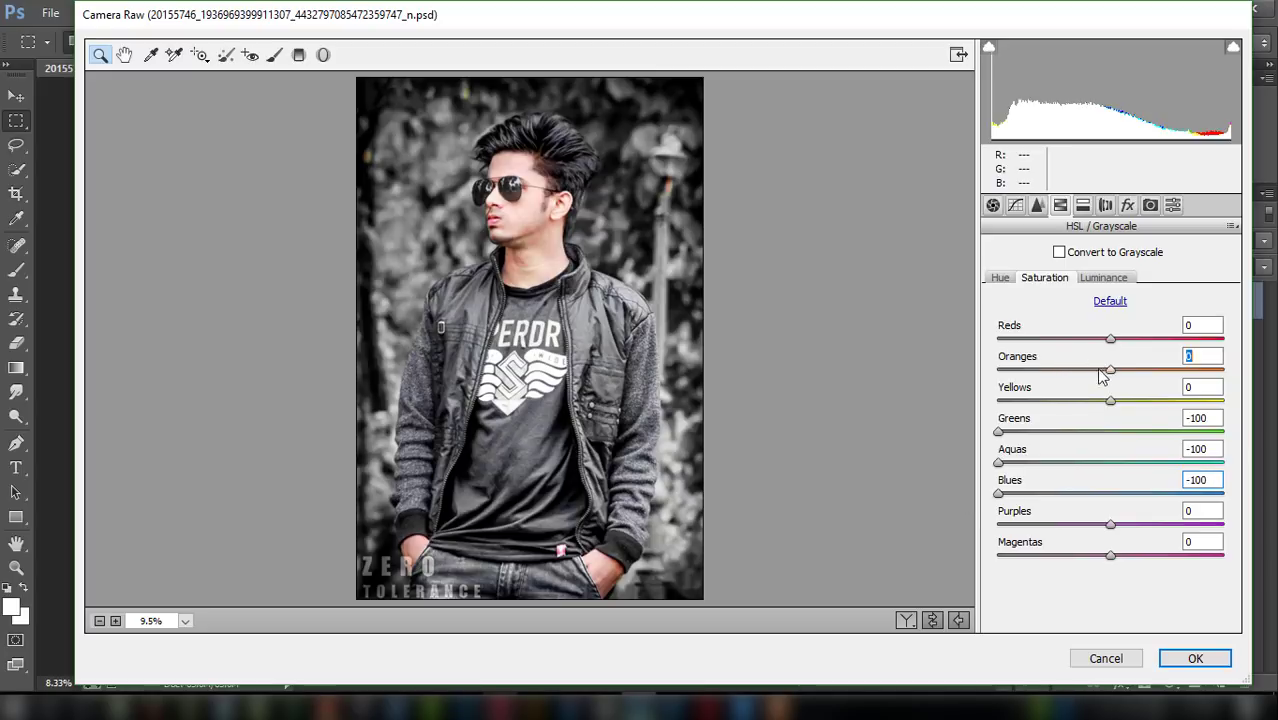
left_click_drag(1100, 372, 1060, 372)
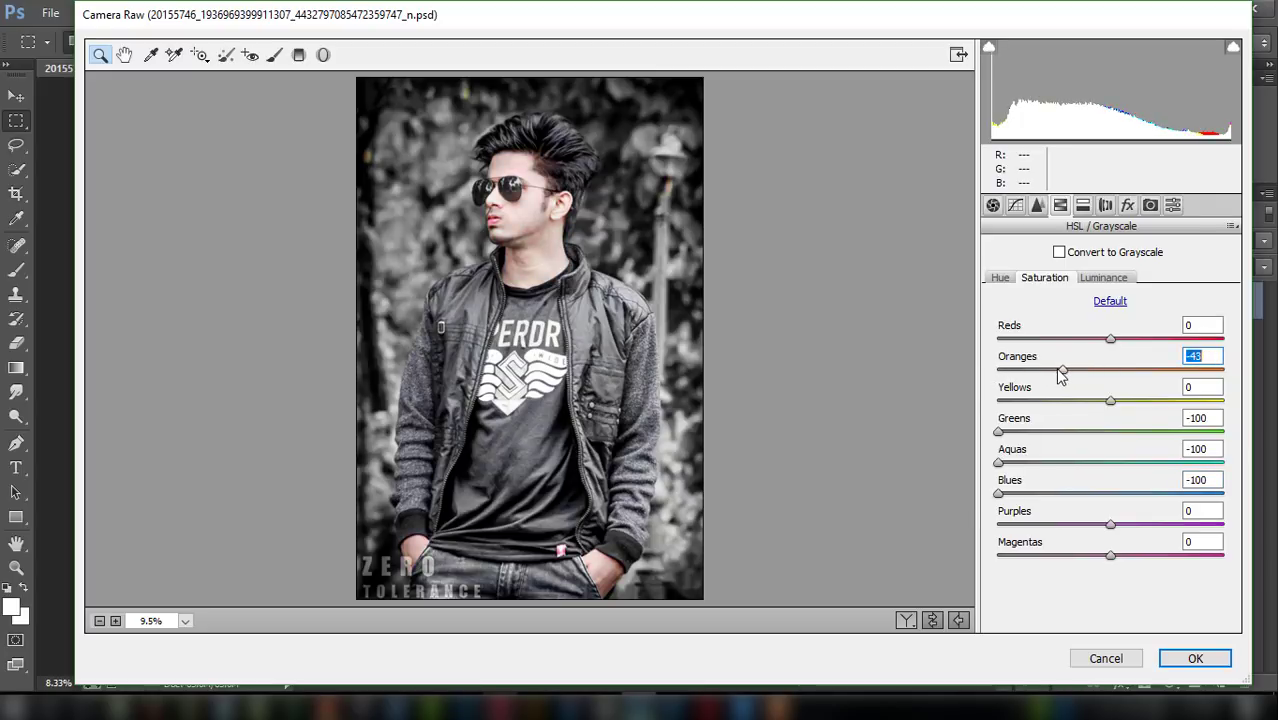
type("0")
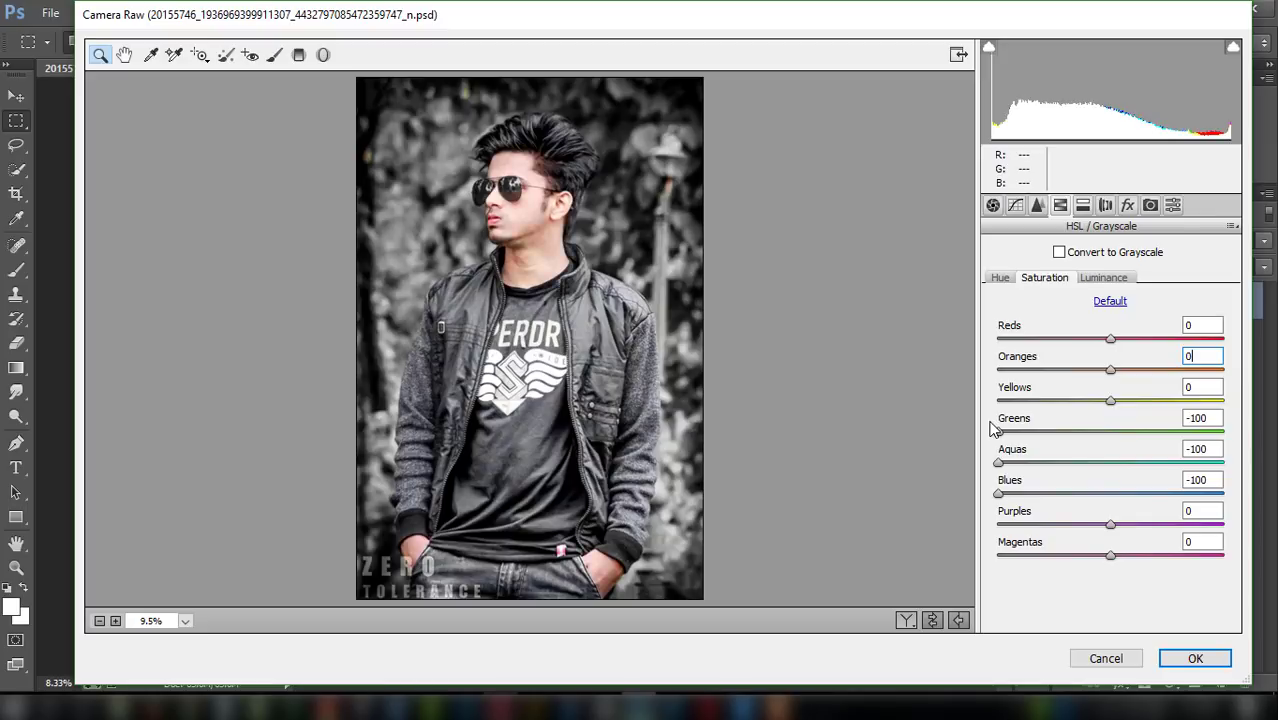
In HSL Hue, set Greens, Aquas, Blues and Yellows to +100
left_click(997, 280)
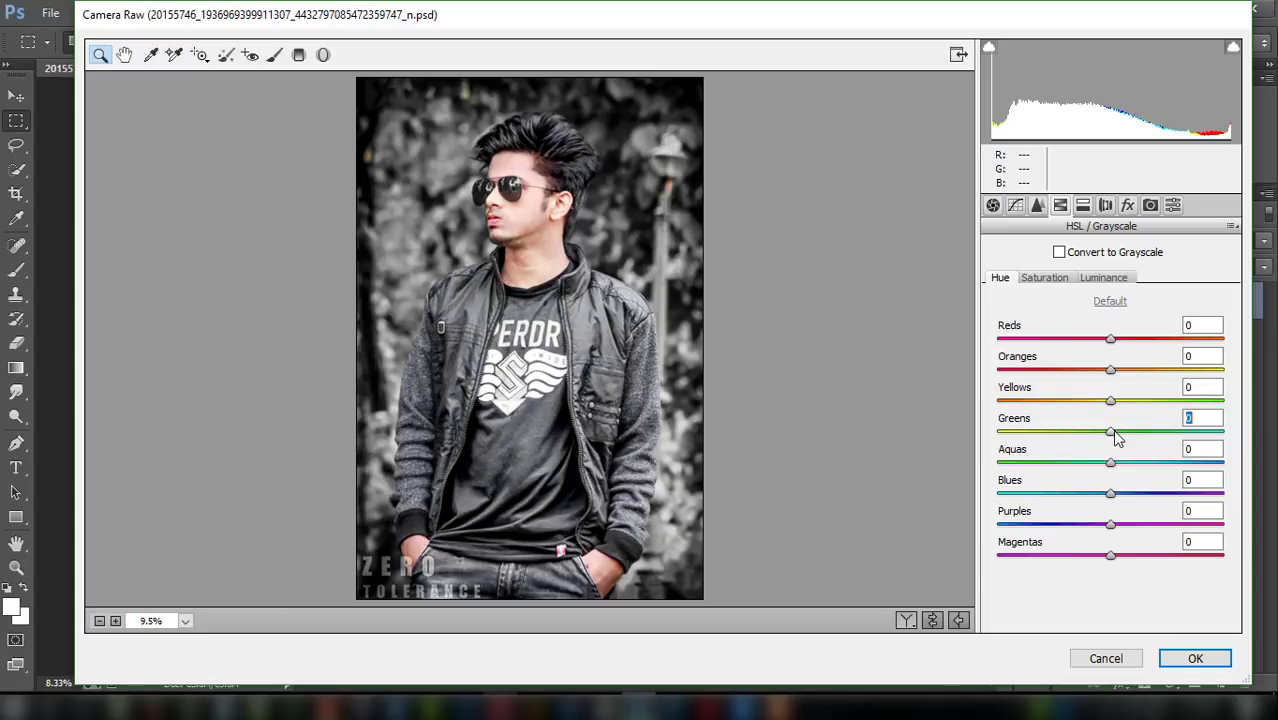
left_click_drag(1117, 437, 1222, 433)
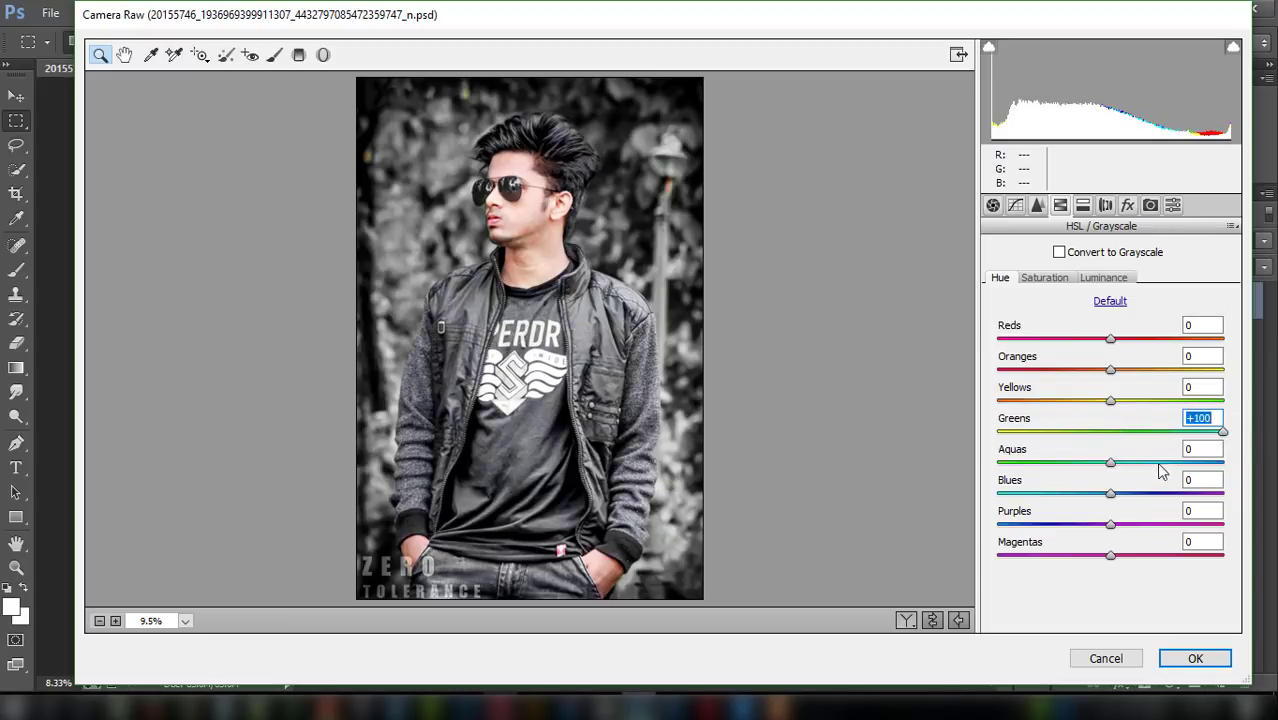
left_click_drag(1112, 467, 1245, 468)
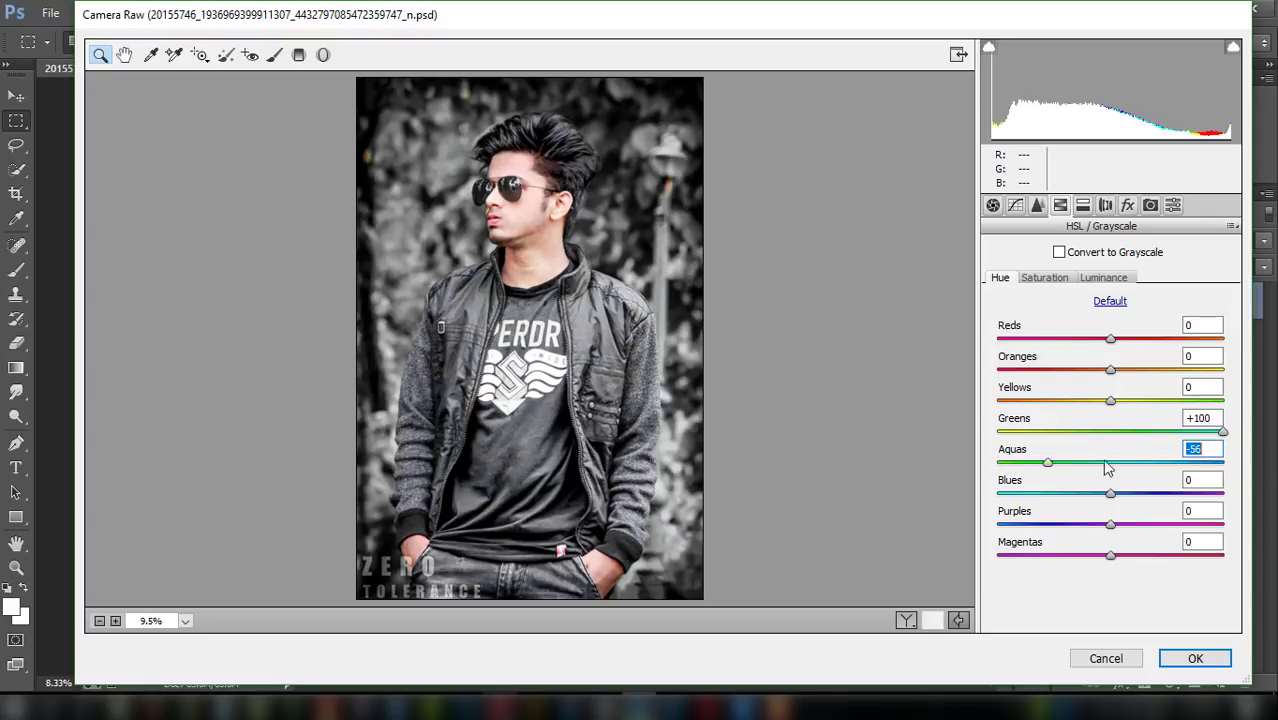
mouse_move(1110, 493)
left_mouse_down()
mouse_move(1273, 490)
mouse_move(1005, 493)
mouse_move(1268, 490)
left_mouse_up()
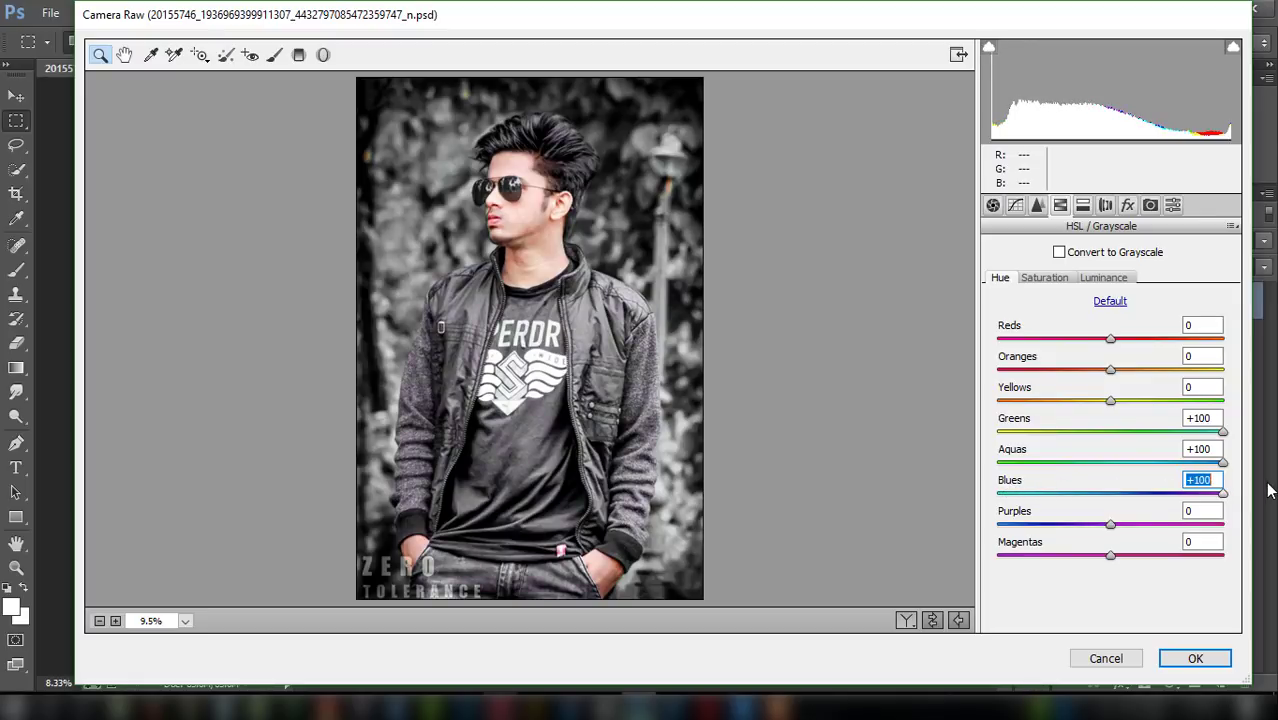
mouse_move(1113, 402)
left_mouse_down()
mouse_move(1210, 401)
mouse_move(1025, 408)
mouse_move(1238, 410)
left_mouse_up()
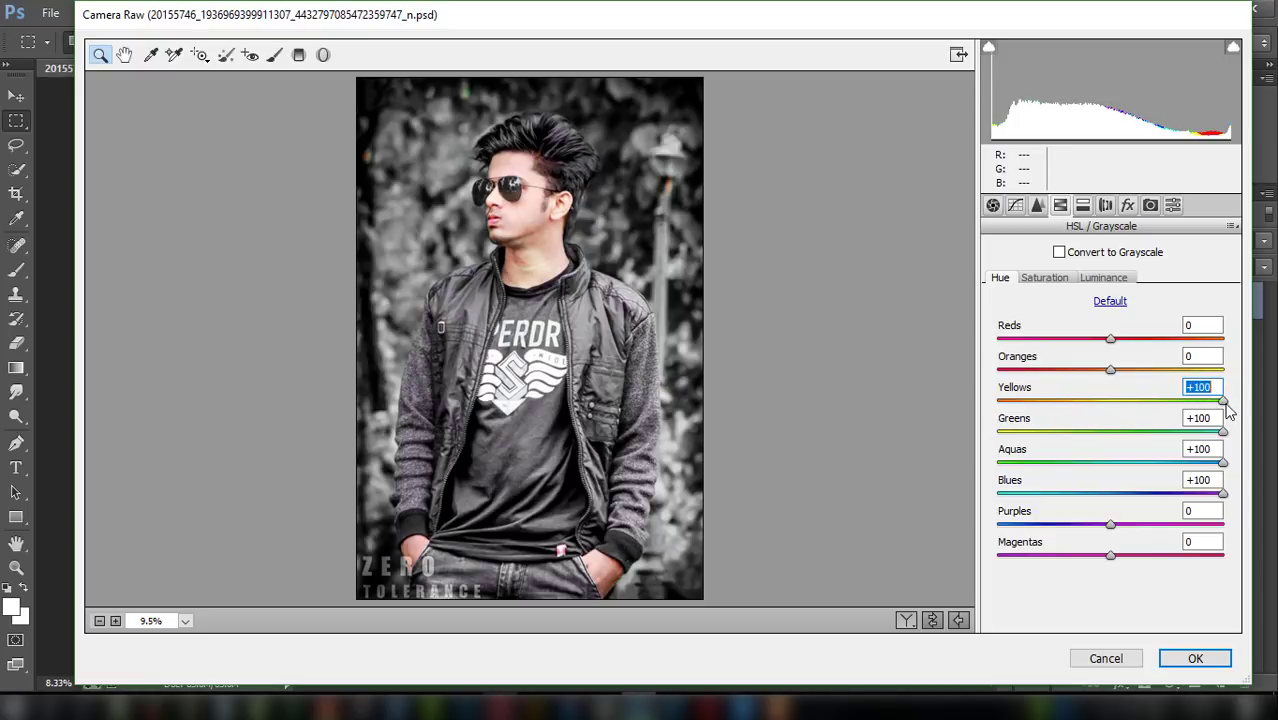
Raise Aquas saturation to +100 and apply the Camera Raw edits
left_click(1045, 278)
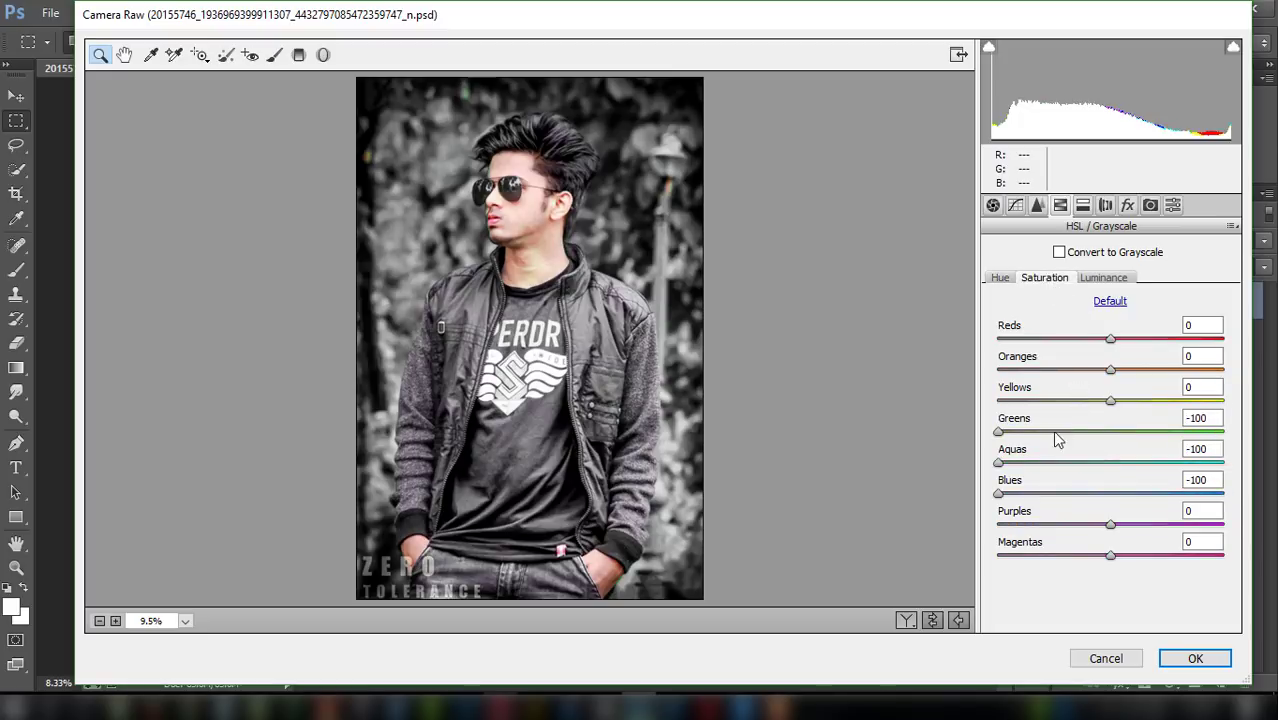
mouse_move(999, 432)
left_mouse_down()
mouse_move(1068, 432)
mouse_move(998, 432)
mouse_move(1050, 463)
mouse_move(1165, 458)
mouse_move(1033, 457)
mouse_move(1229, 458)
left_mouse_up()
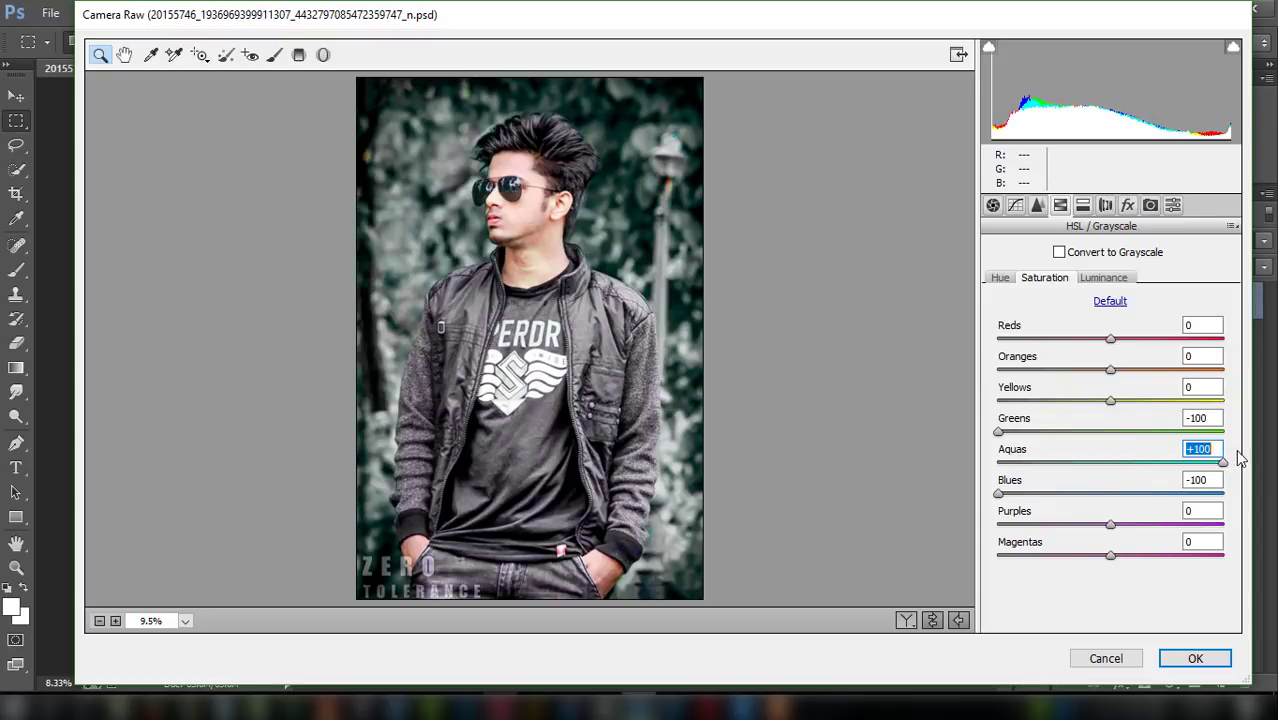
mouse_move(1002, 494)
left_mouse_down()
mouse_move(1137, 494)
mouse_move(995, 490)
left_mouse_up()
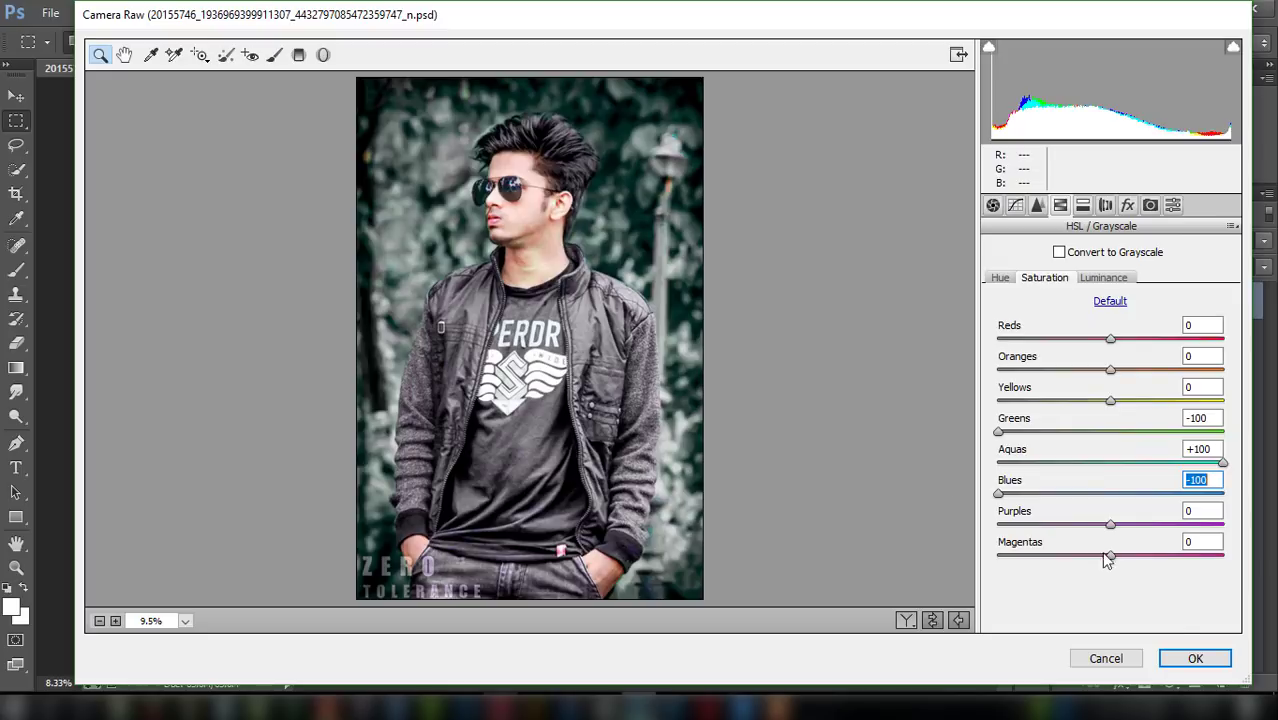
left_click(1192, 659)
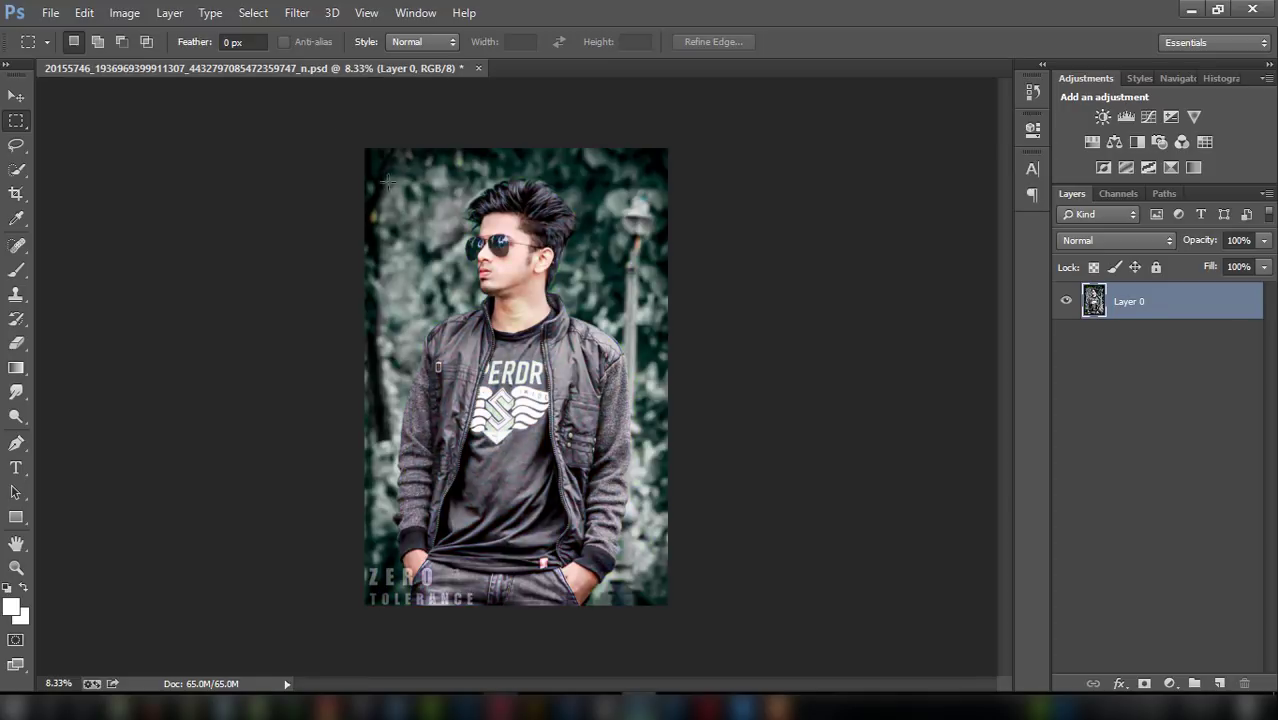
Reopen Camera Raw and set Blacks -9, Contrast +21 and Clarity about -8
left_click(296, 13)
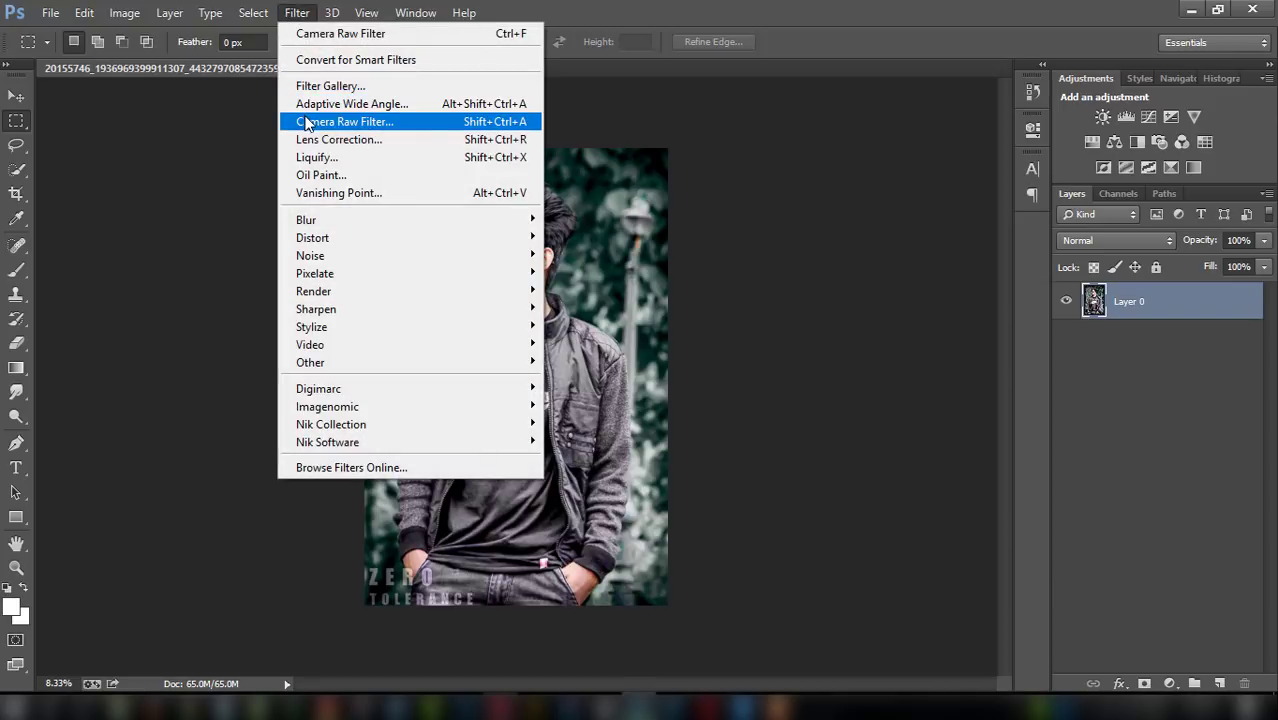
left_click(430, 121)
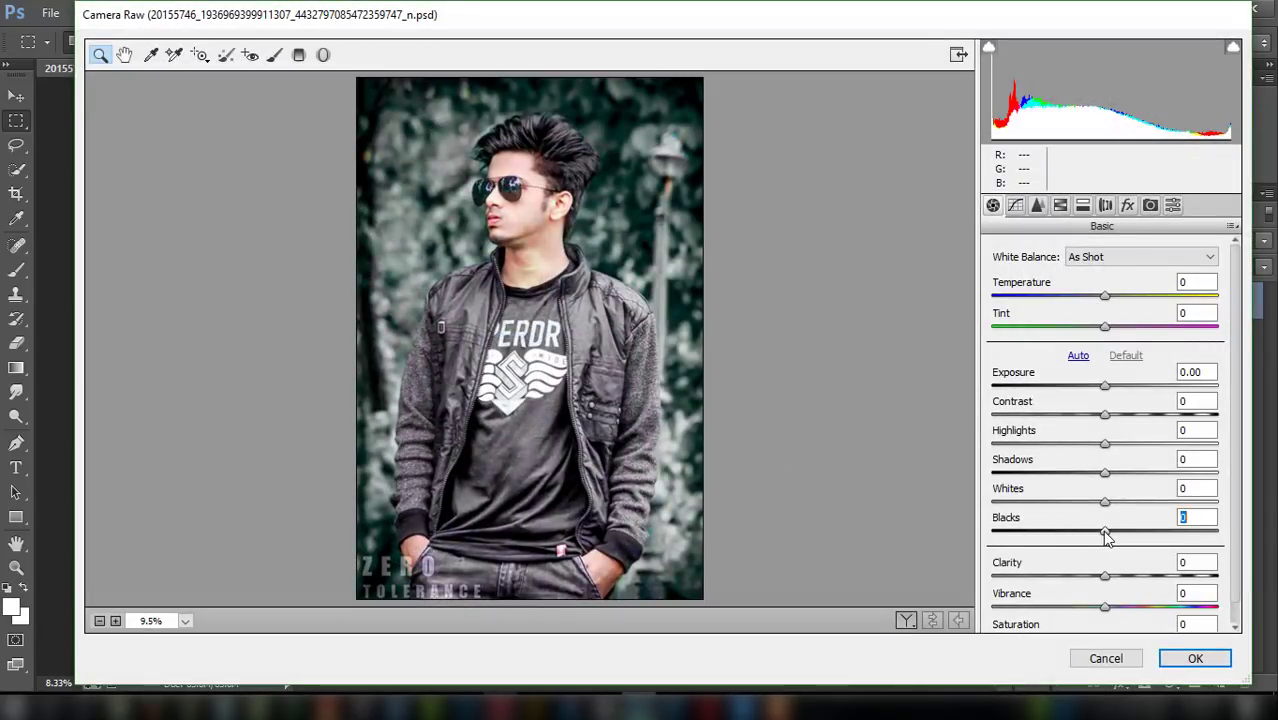
mouse_move(1105, 537)
left_mouse_down()
mouse_move(997, 528)
mouse_move(1095, 527)
left_mouse_up()
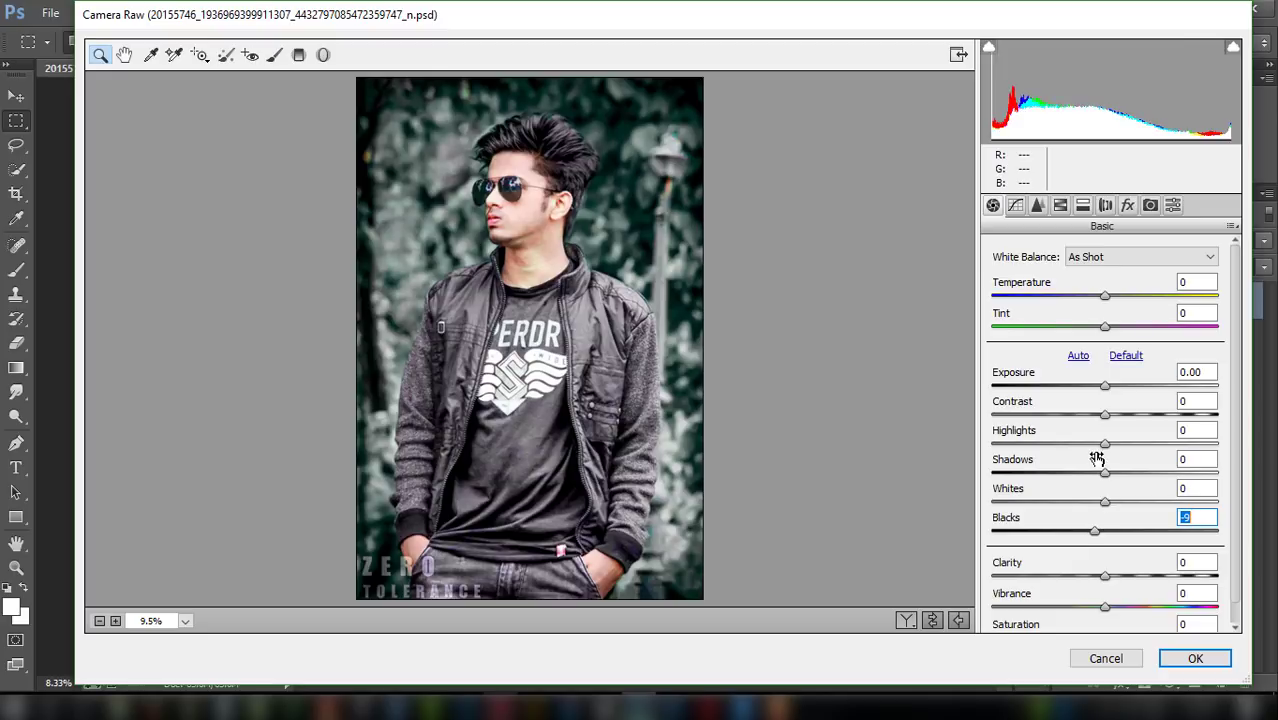
left_click_drag(1103, 413, 1125, 414)
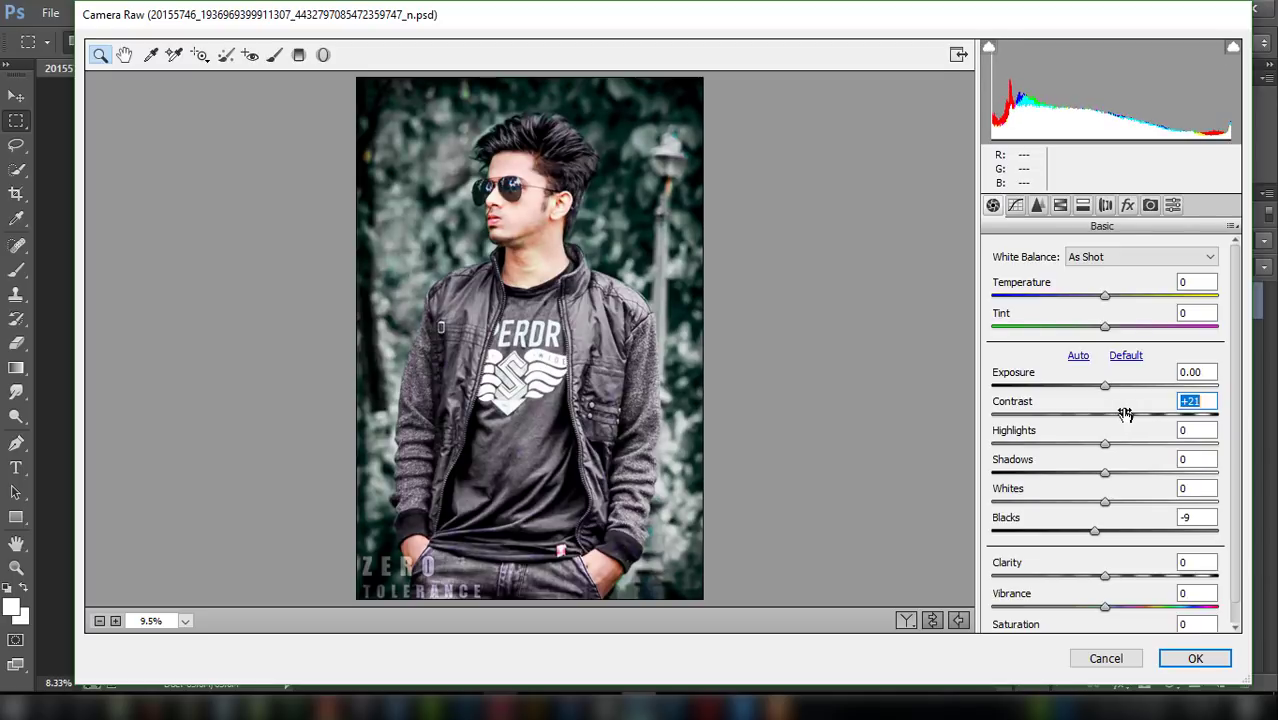
left_click(1106, 577)
left_click_drag(1106, 577, 1098, 577)
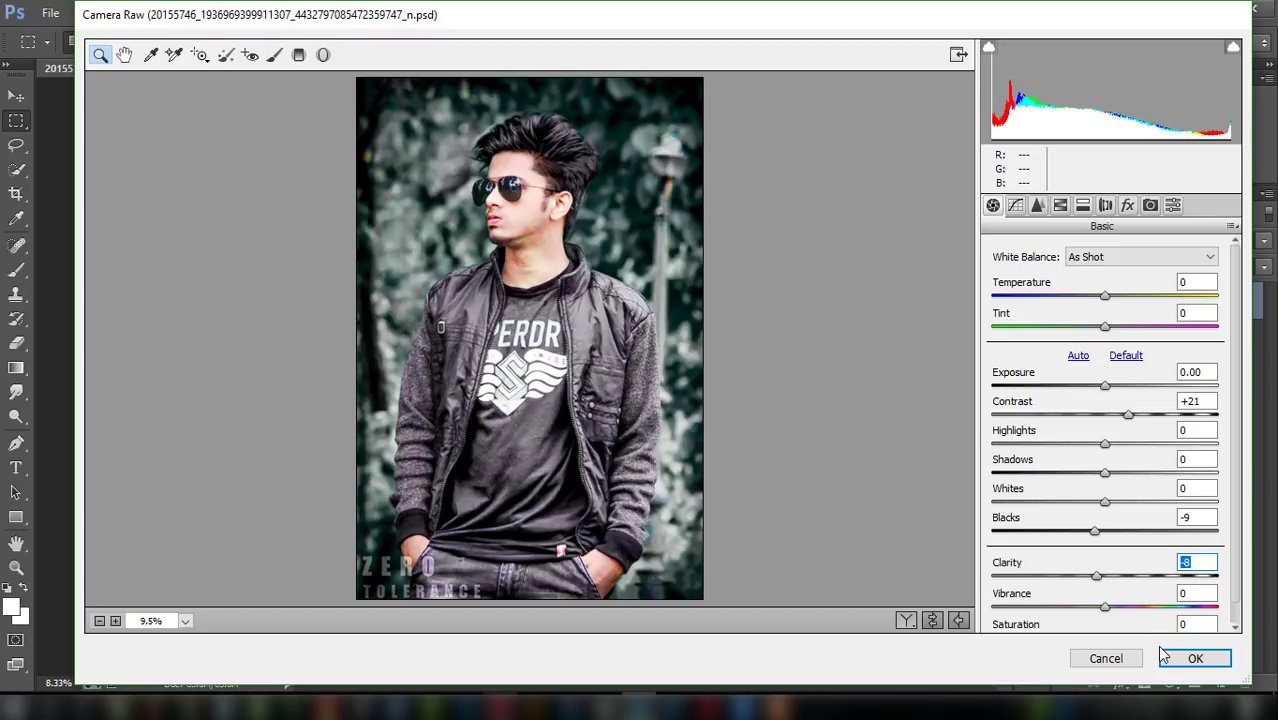
Apply the tonal pass and reopen the Camera Raw Filter
left_click(1192, 657)
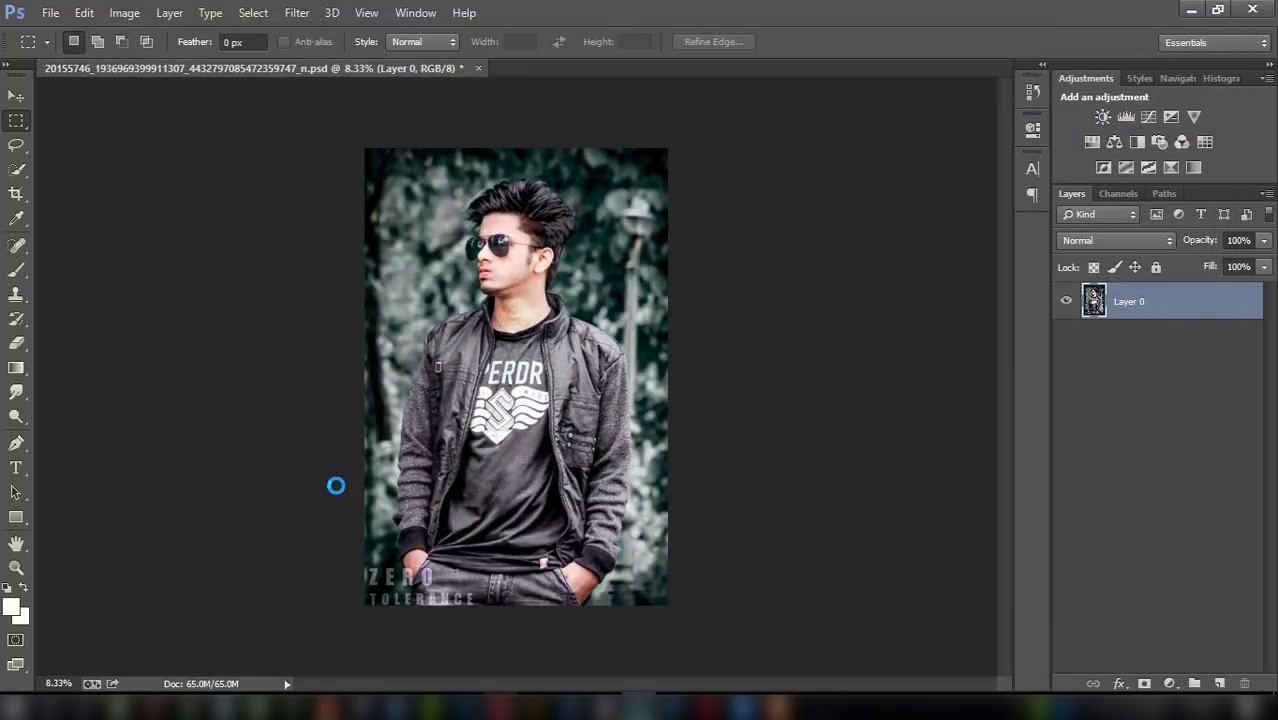
left_click(291, 17)
left_click(299, 118)
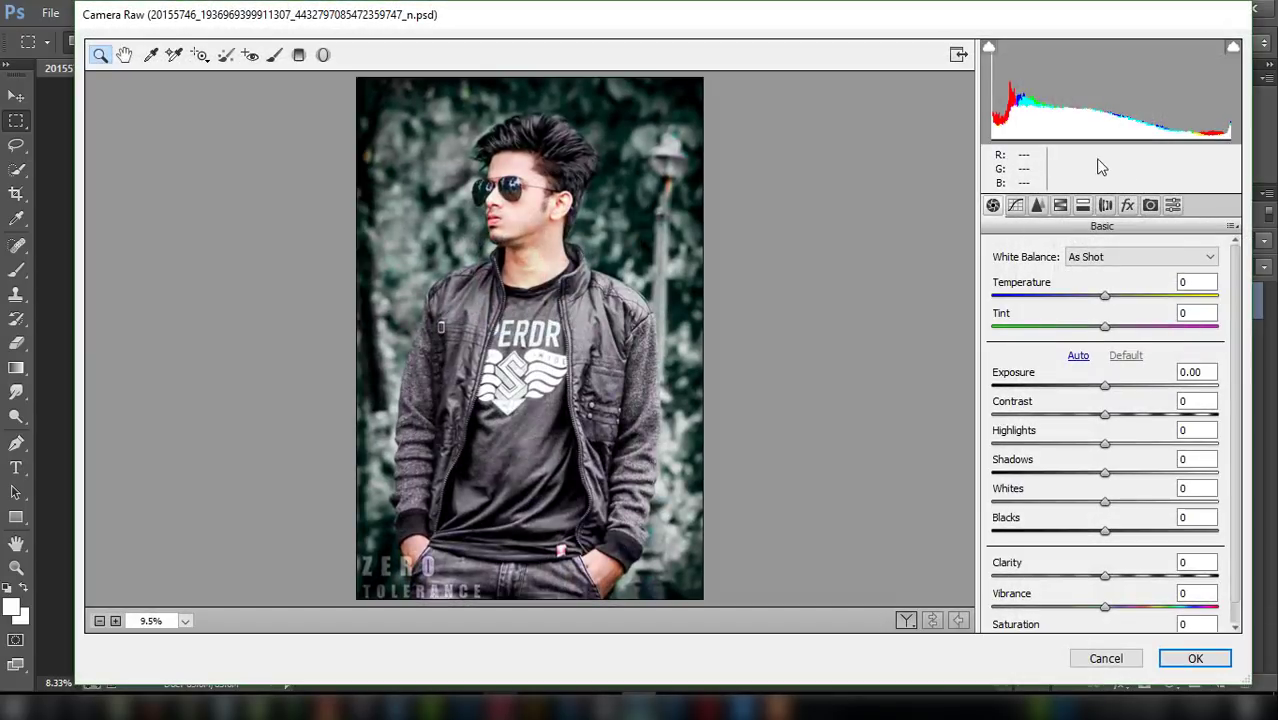
In HSL Luminance, brighten Oranges slightly and darken Aquas to -44 and Blues
left_click(1060, 206)
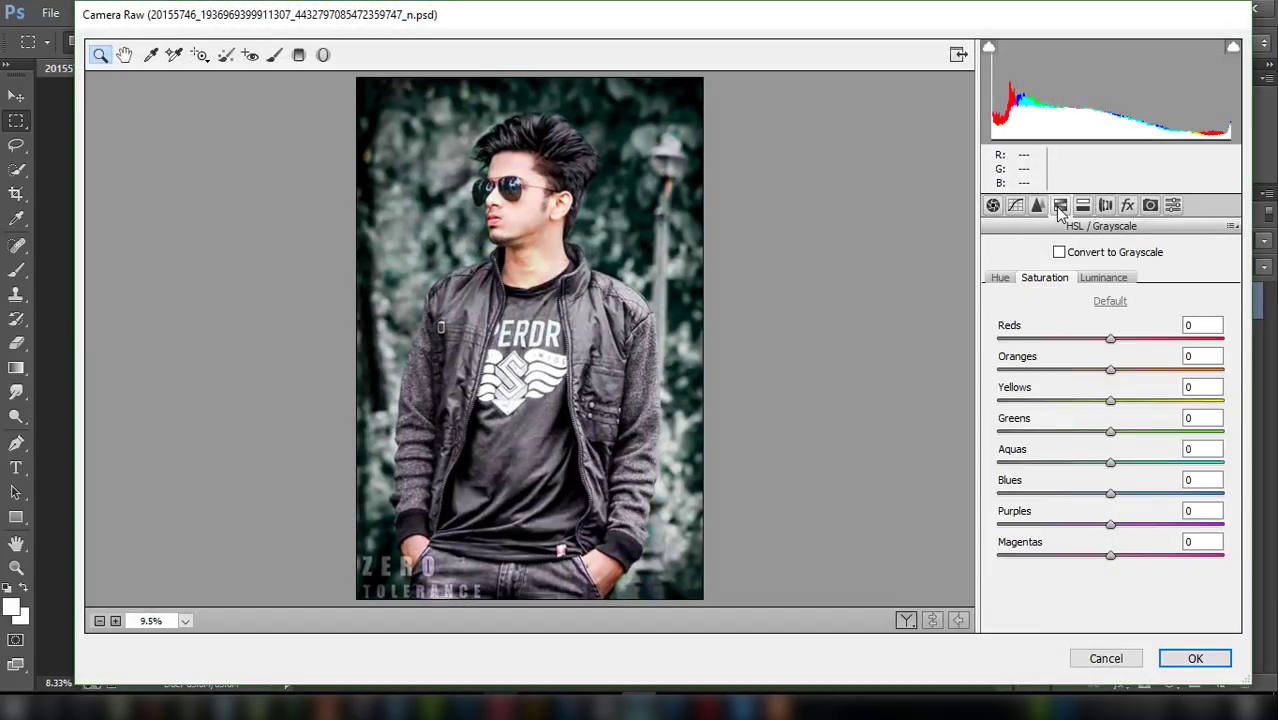
left_click(1100, 278)
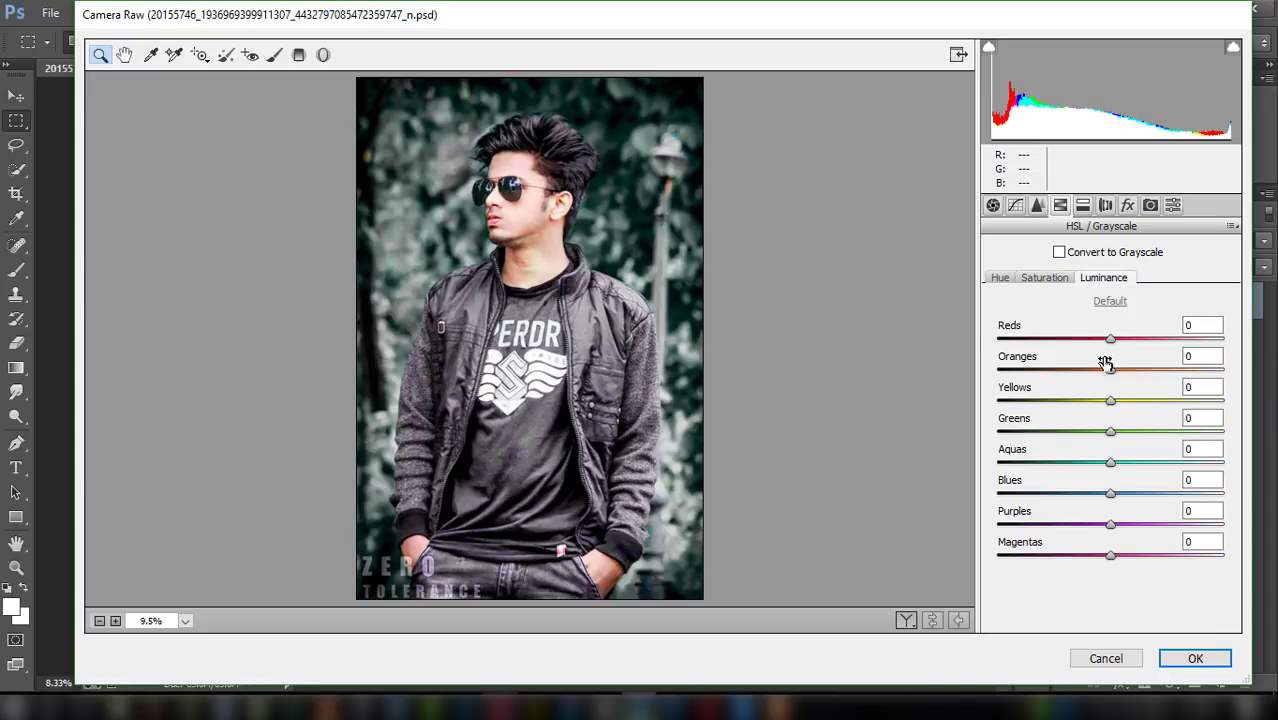
mouse_move(1108, 370)
left_mouse_down()
mouse_move(1084, 366)
mouse_move(1111, 366)
mouse_move(1127, 343)
mouse_move(1100, 343)
left_mouse_up()
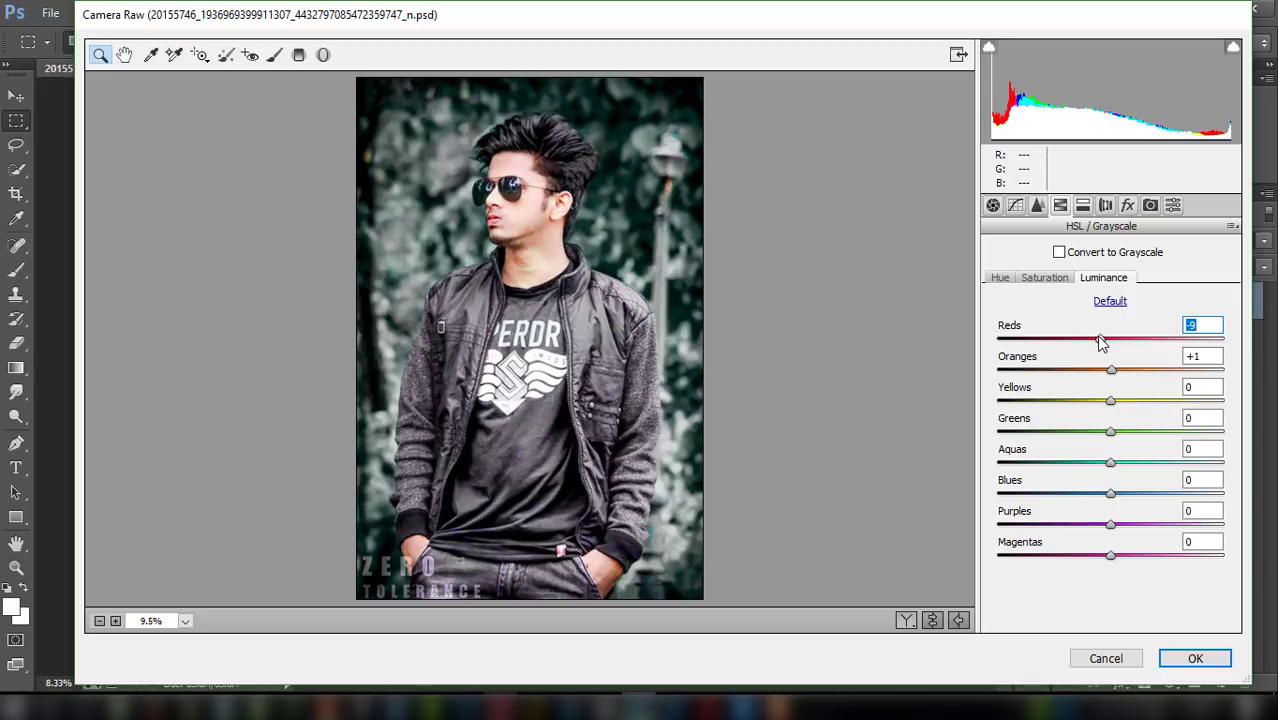
mouse_move(1108, 463)
left_mouse_down()
mouse_move(1040, 457)
mouse_move(1058, 455)
left_mouse_up()
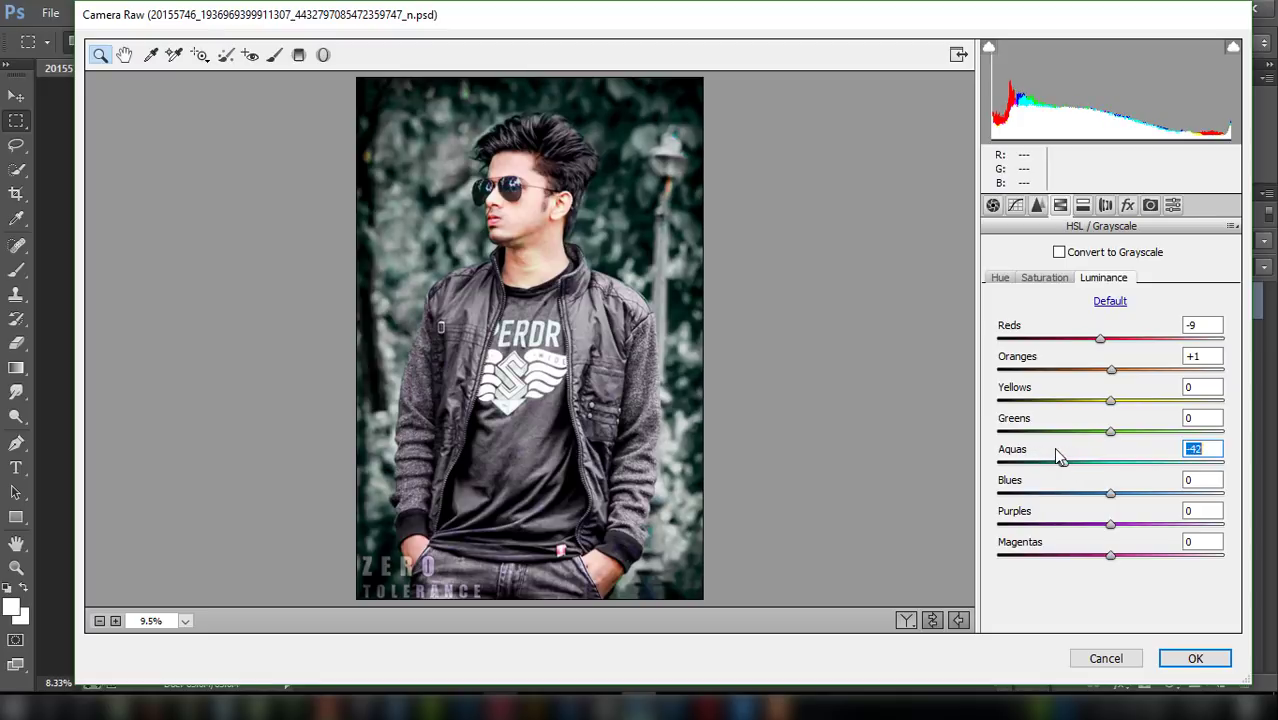
left_click(1111, 496)
mouse_move(1090, 493)
left_mouse_down()
mouse_move(1121, 490)
mouse_move(1037, 484)
left_mouse_up()
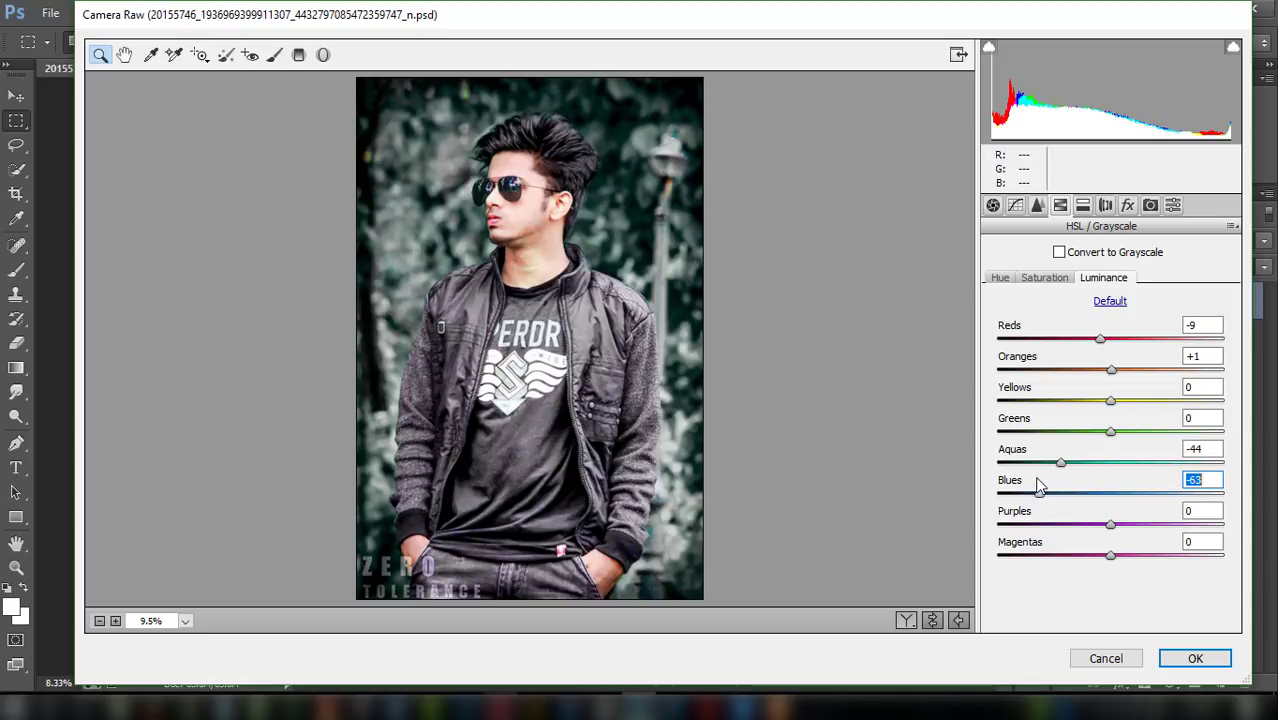
Set saturation: Oranges slightly up, Reds -5, Greens +64, Aquas strongly boosted
left_click(1055, 280)
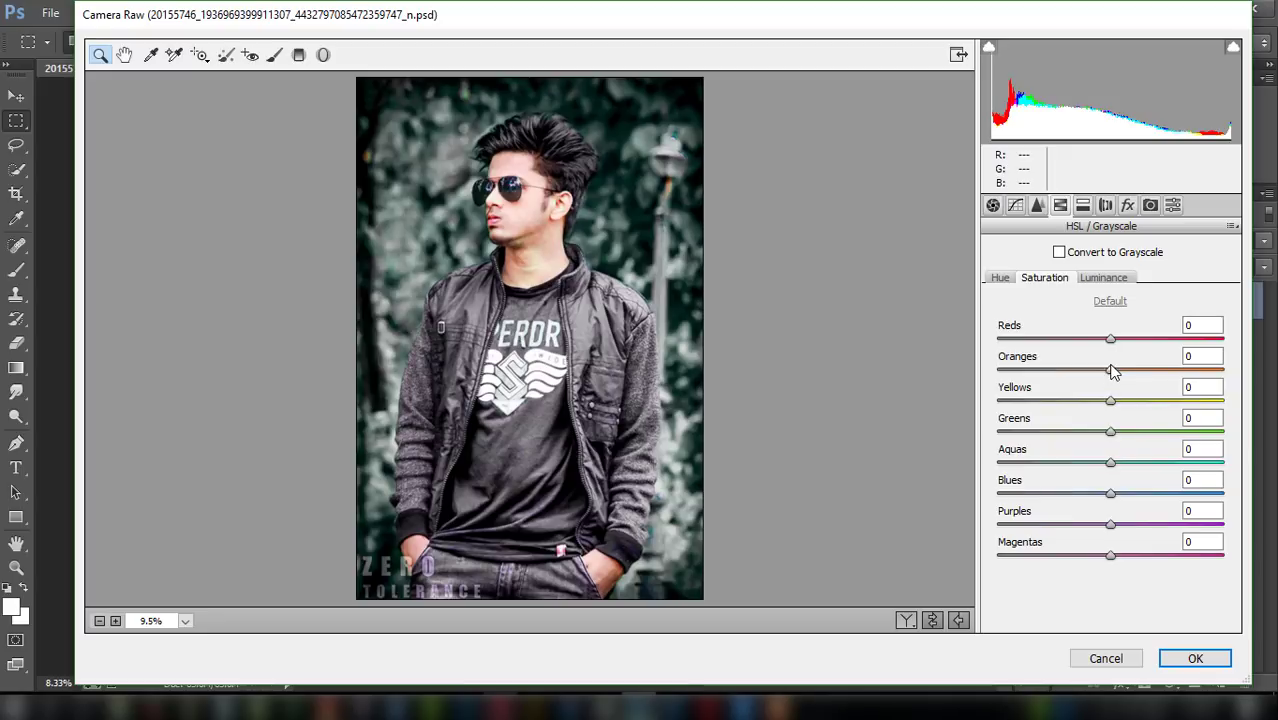
mouse_move(1110, 370)
left_mouse_down()
mouse_move(1124, 370)
mouse_move(1092, 368)
mouse_move(1116, 368)
mouse_move(1086, 341)
left_mouse_up()
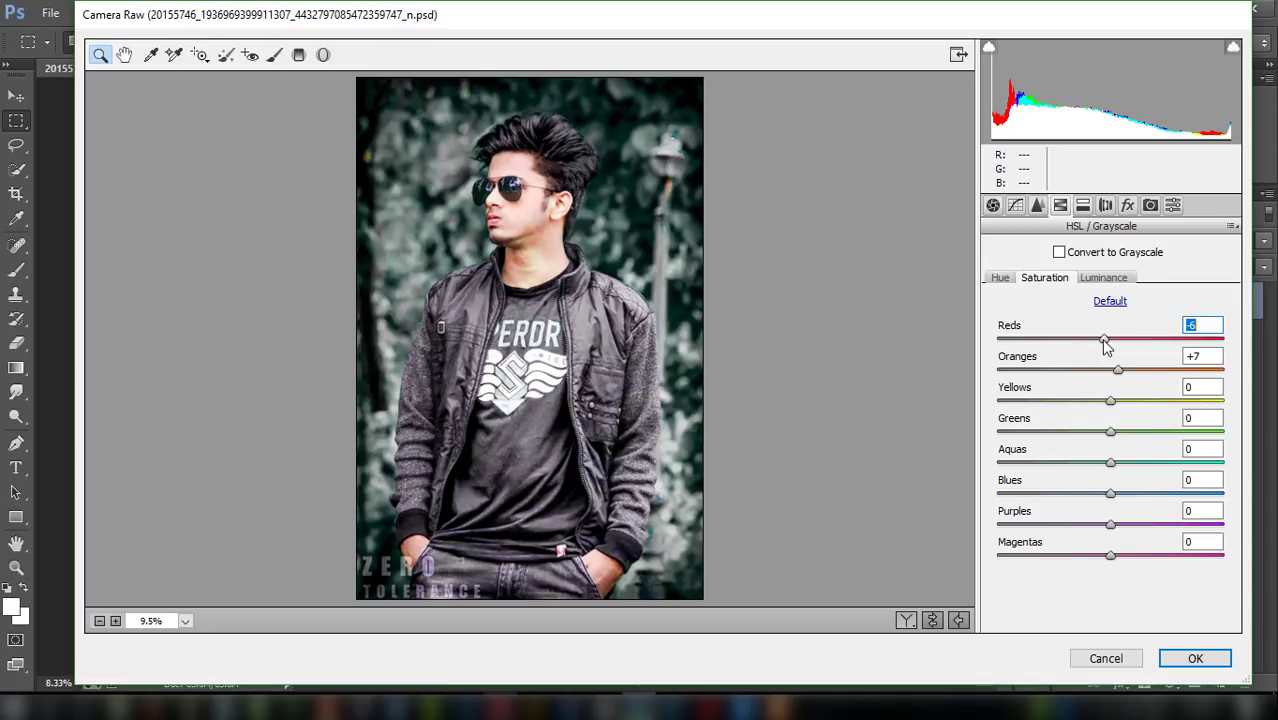
left_click_drag(1097, 345, 1105, 341)
left_click(1109, 433)
left_click_drag(1093, 438, 1185, 430)
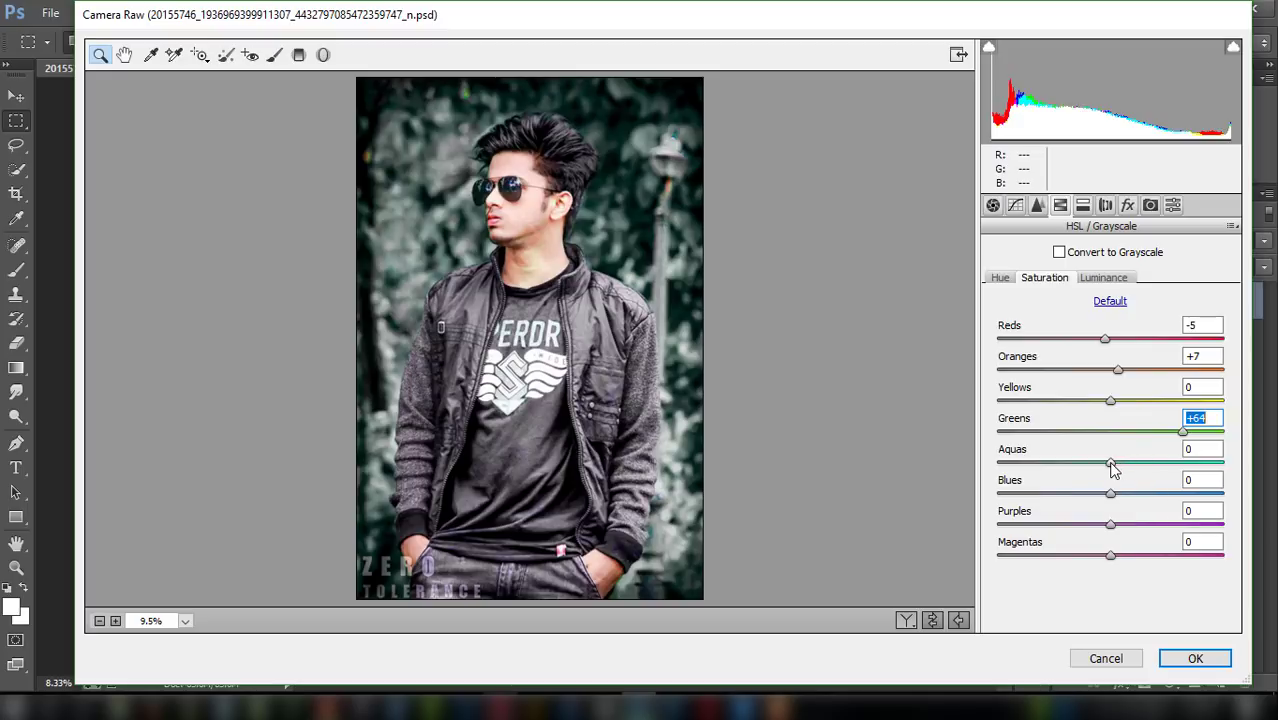
mouse_move(1112, 462)
left_mouse_down()
mouse_move(1203, 462)
mouse_move(1009, 459)
mouse_move(1120, 457)
left_mouse_up()
Shift the Aquas hue to +18 and apply the filter
left_click(1000, 277)
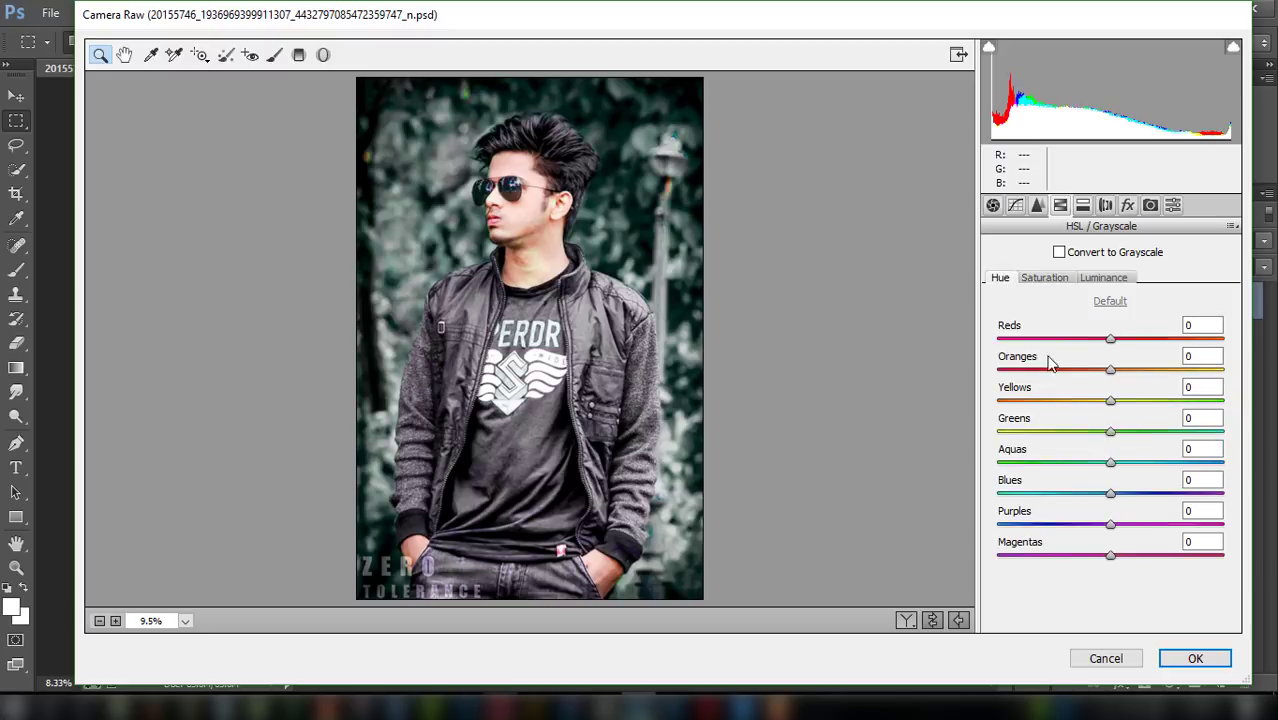
mouse_move(1110, 464)
left_mouse_down()
mouse_move(1086, 463)
mouse_move(1208, 463)
mouse_move(1105, 467)
mouse_move(1142, 462)
mouse_move(1127, 467)
left_mouse_up()
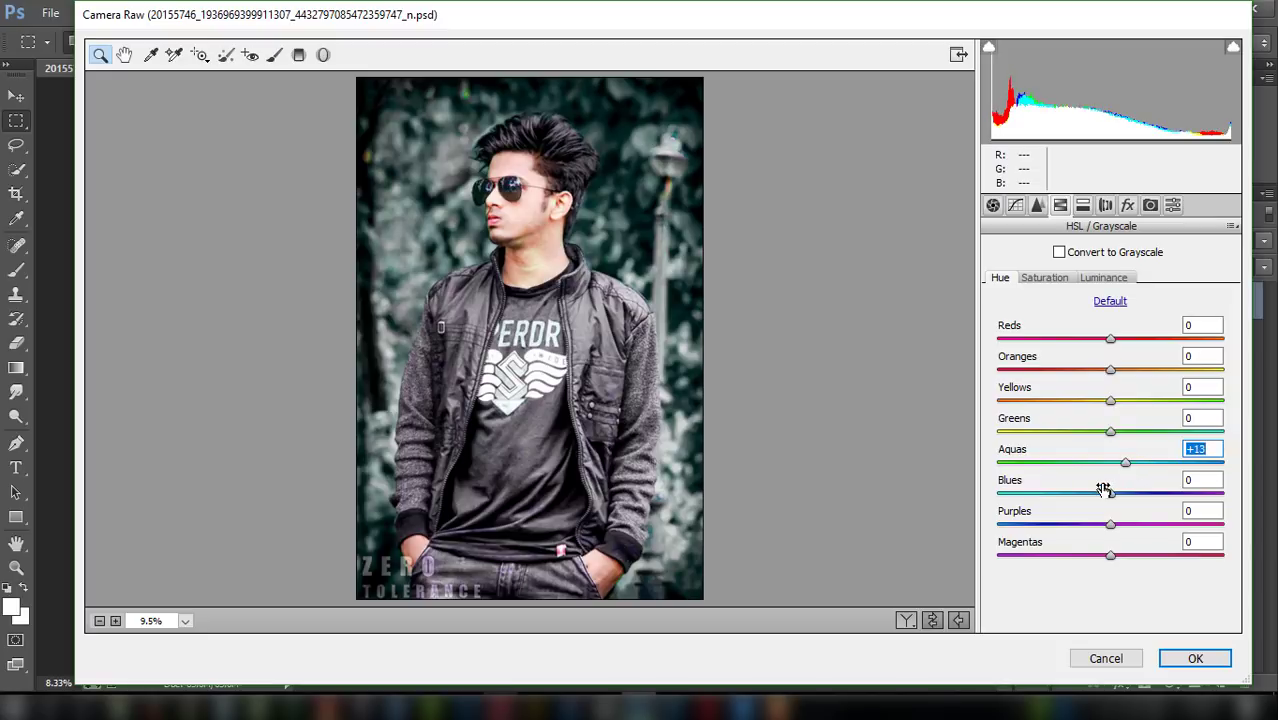
left_click(1198, 659)
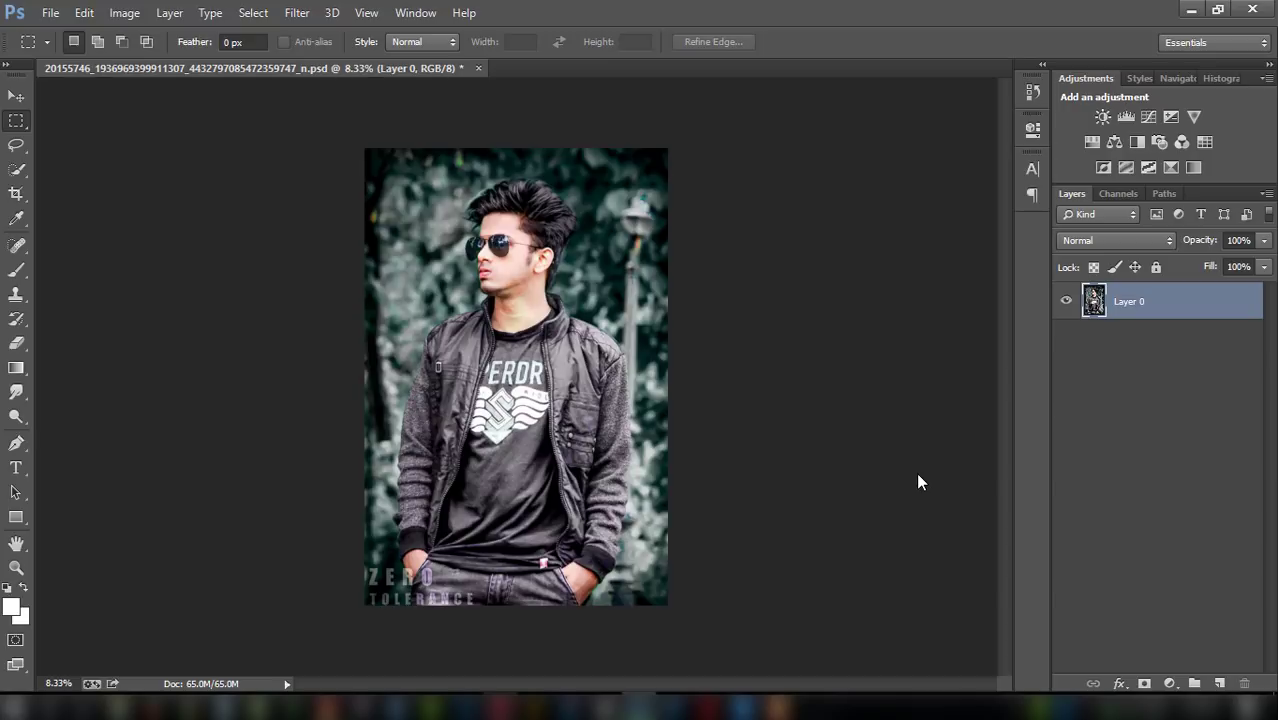
key("ctrl+plus")
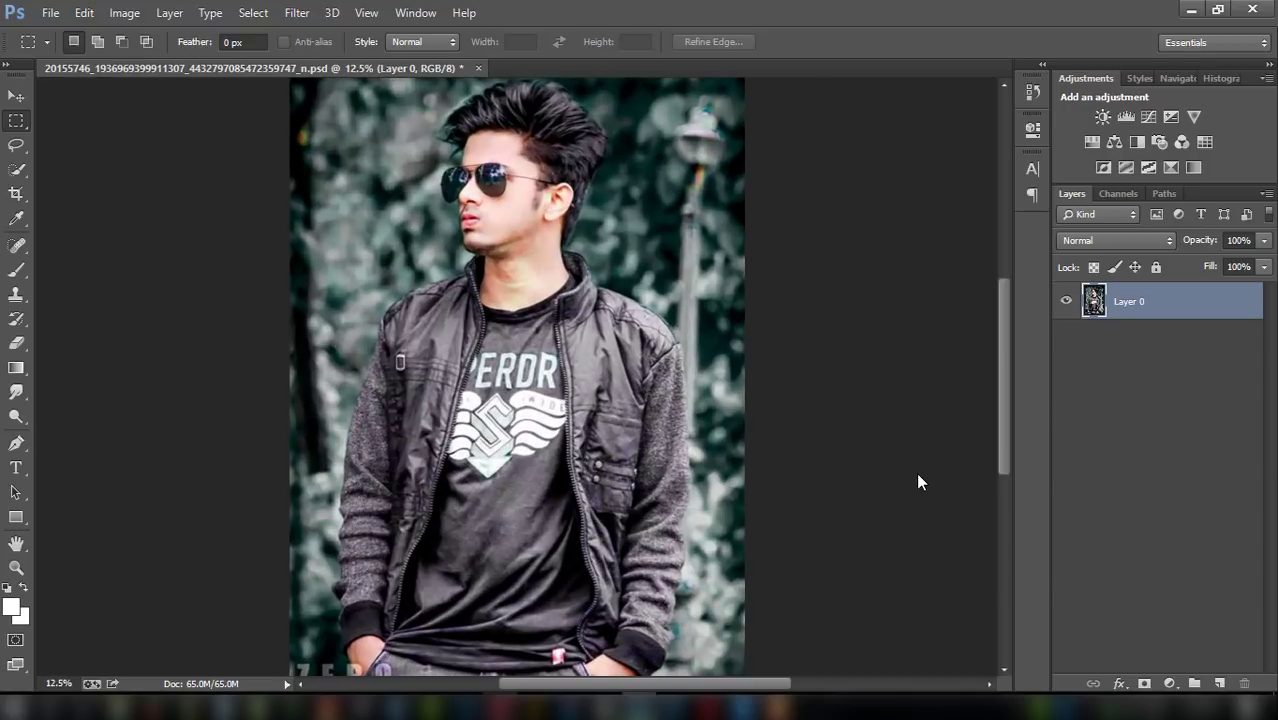
key("ctrl+plus")
key("ctrl+minus")
key("ctrl+minus")
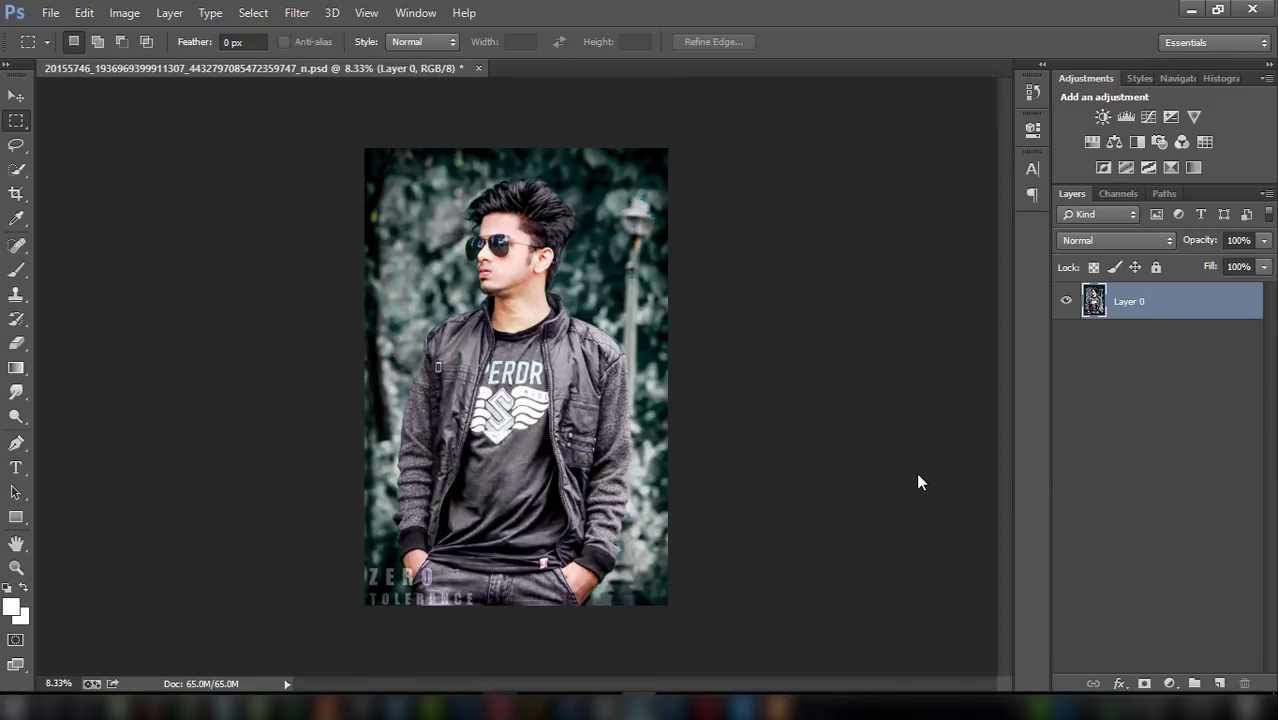
Reopen Camera Raw, darken blacks and shadows, and set Highlights to +3
left_click(296, 13)
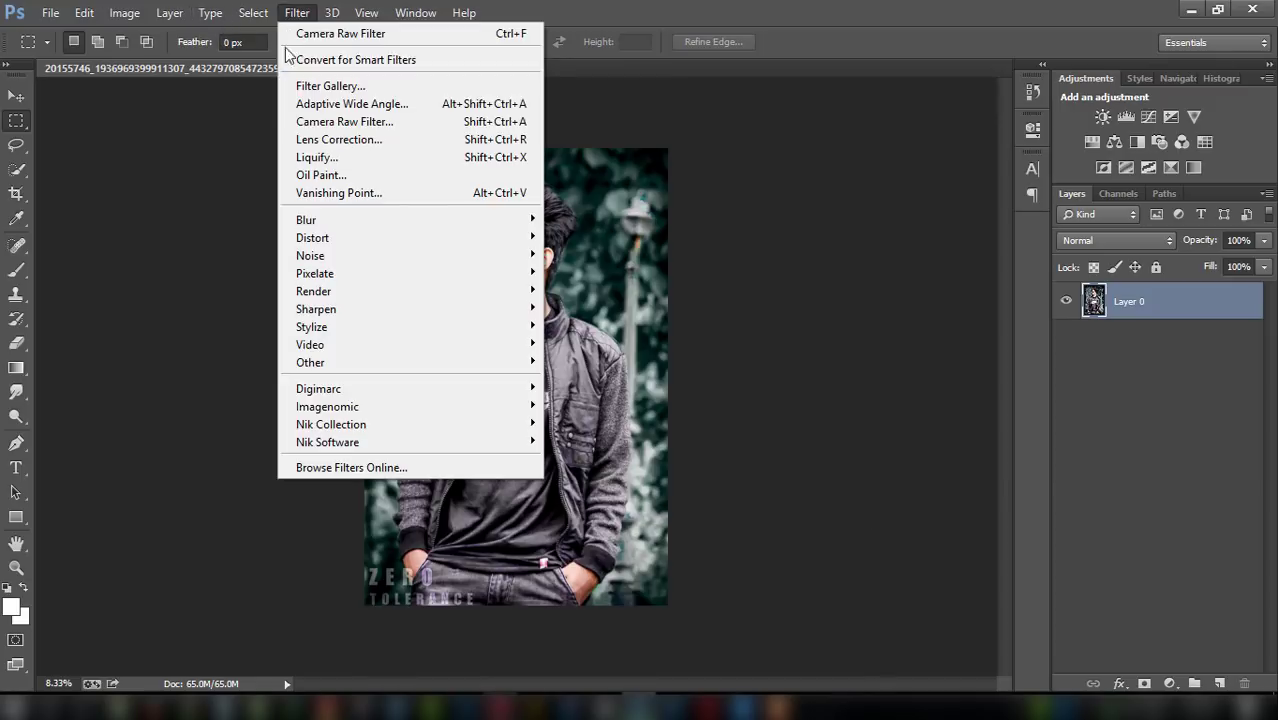
left_click(289, 122)
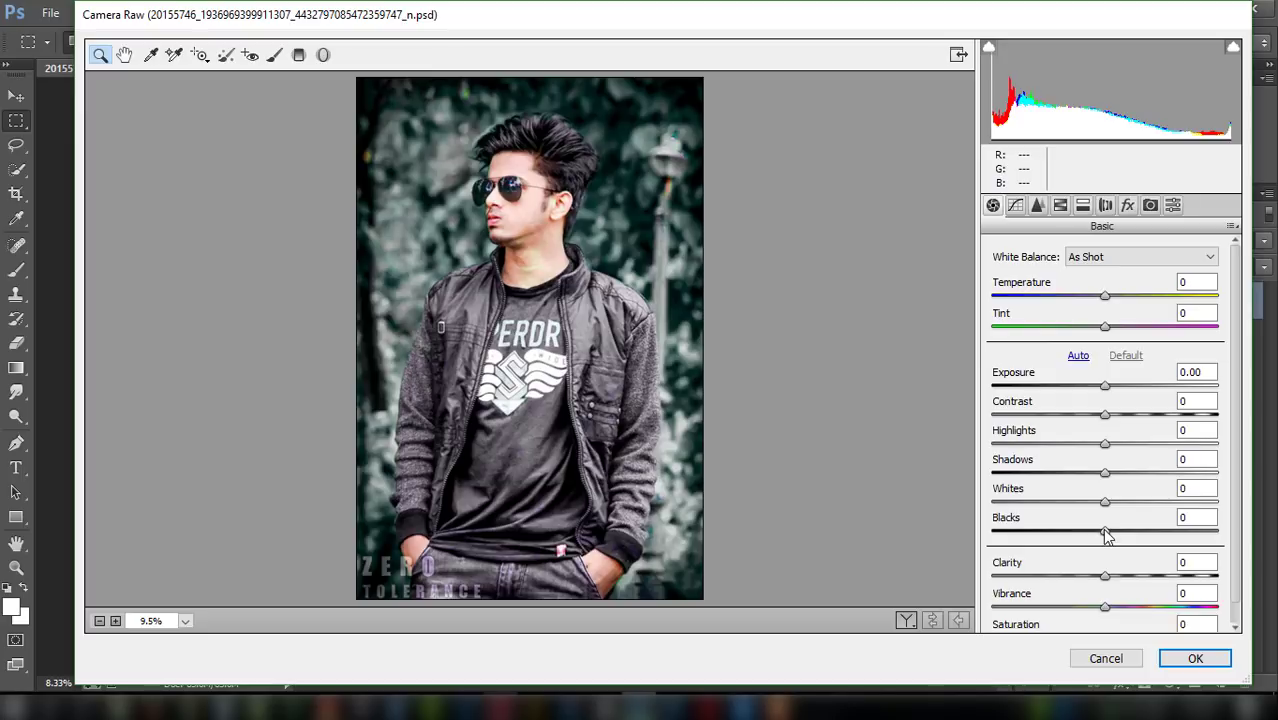
left_click_drag(1106, 535, 1058, 530)
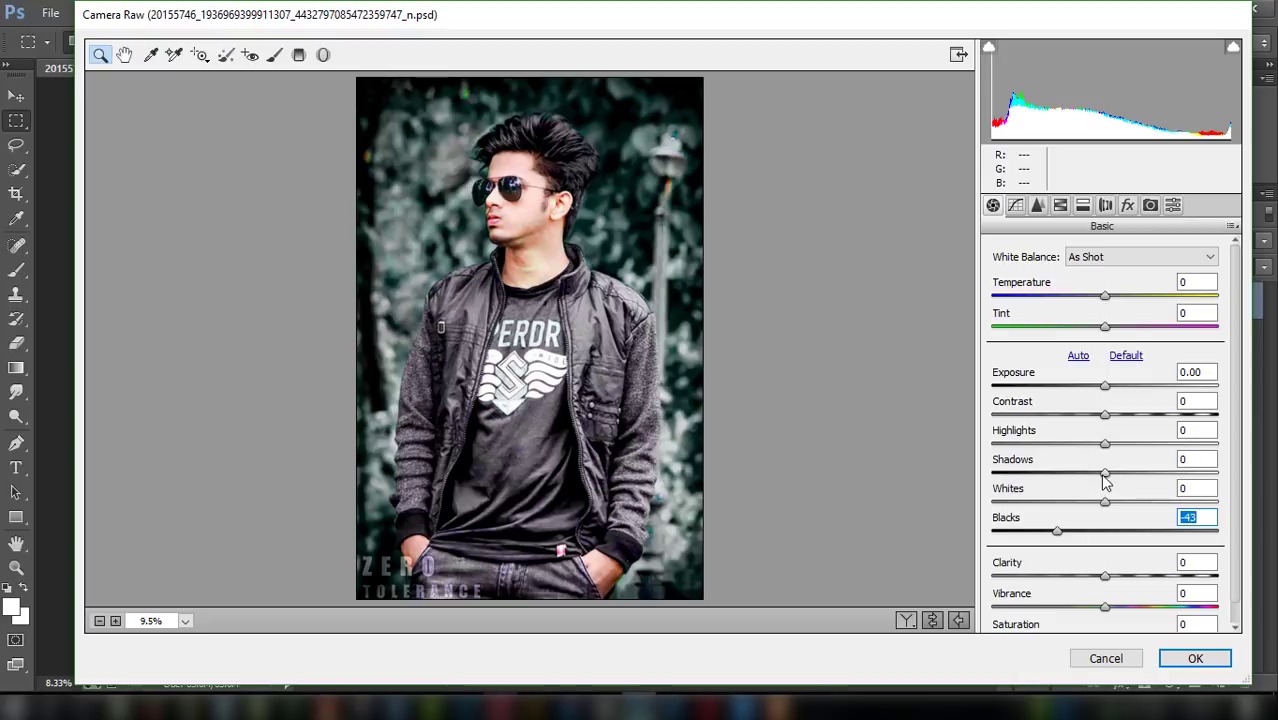
mouse_move(1105, 474)
left_mouse_down()
mouse_move(1064, 474)
mouse_move(1107, 500)
left_mouse_up()
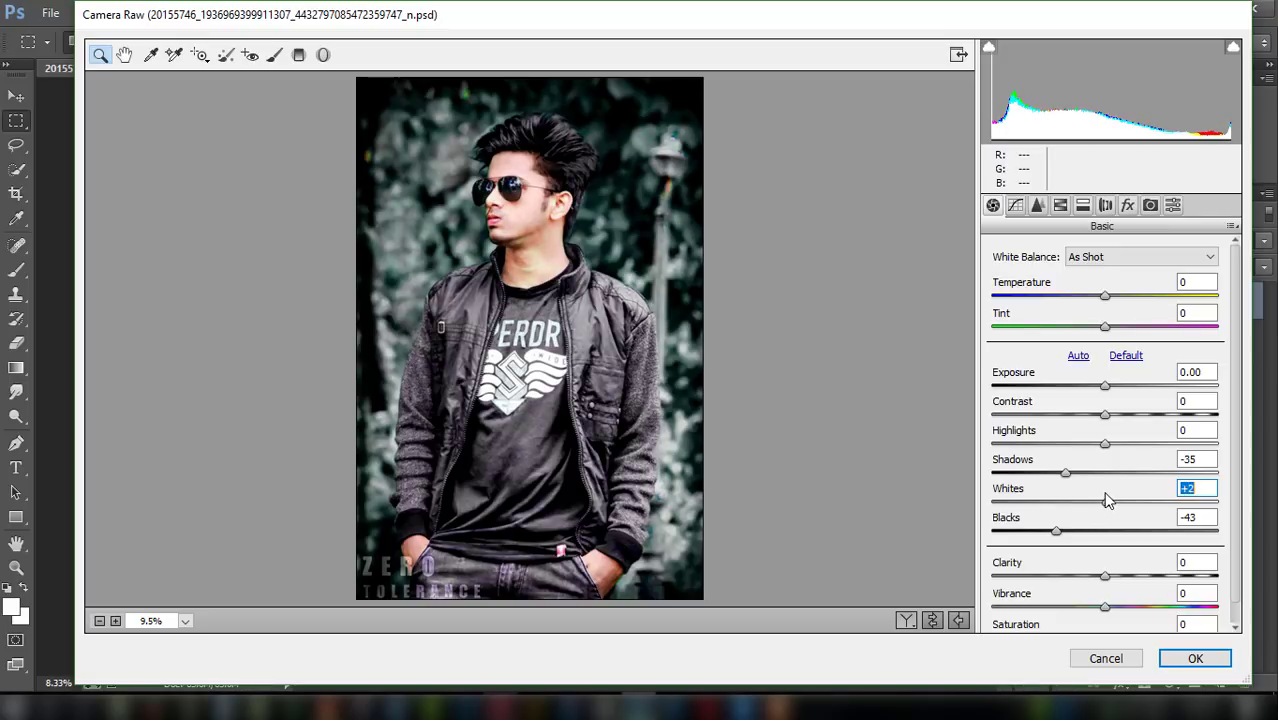
mouse_move(1110, 449)
left_mouse_down()
mouse_move(1130, 446)
mouse_move(1110, 449)
mouse_move(1087, 420)
left_mouse_up()
left_click(1108, 420)
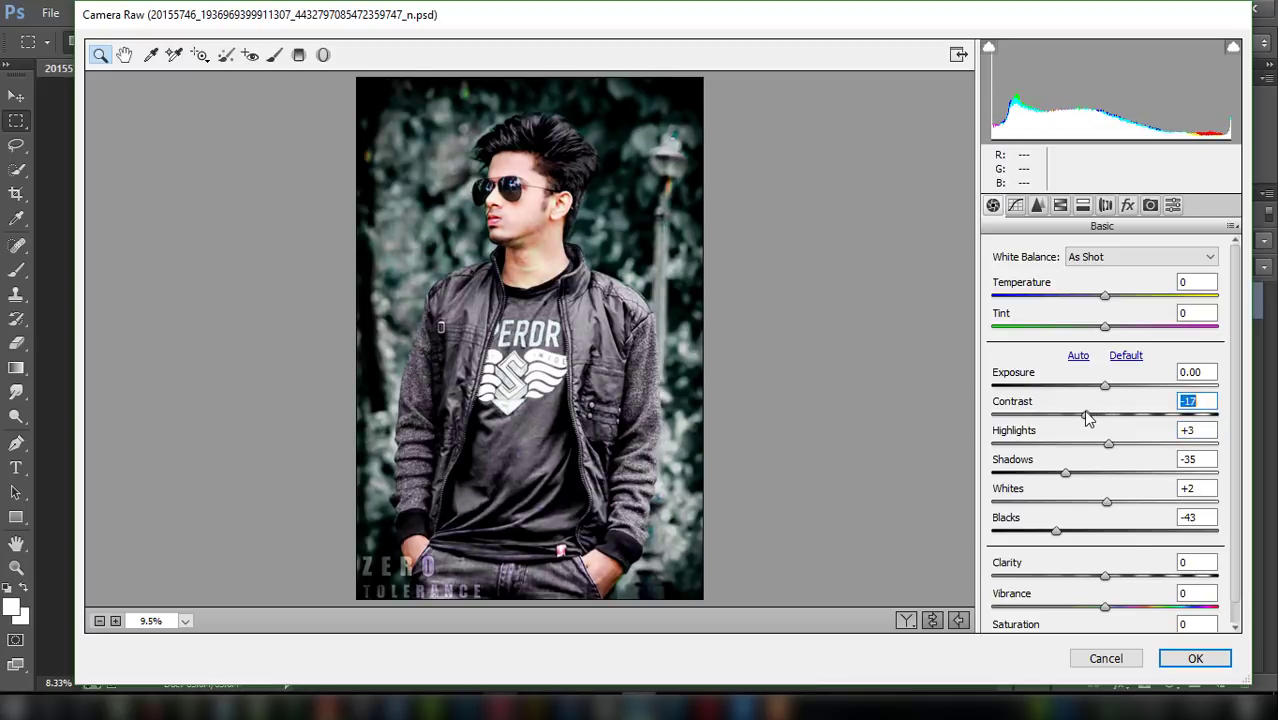
Lower Clarity to -10, add Luminance noise reduction, and apply the filter
left_click(1105, 576)
left_click_drag(1105, 577, 1093, 578)
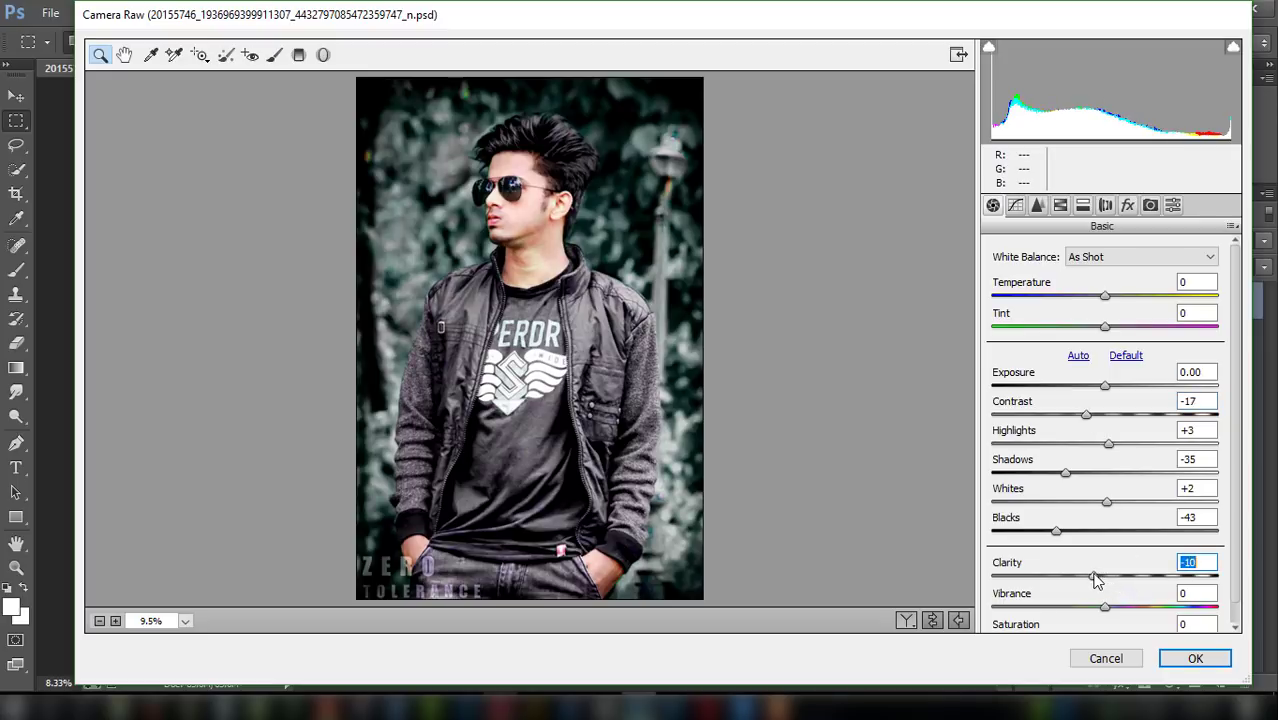
left_click(1037, 206)
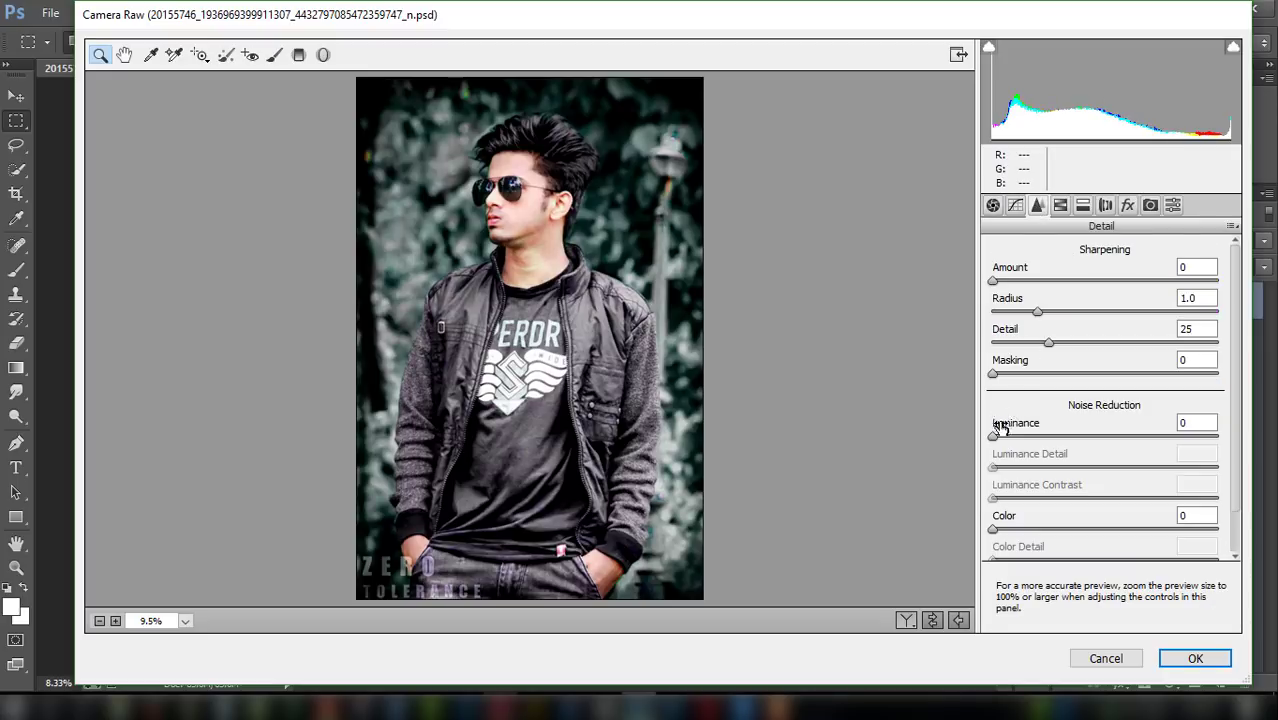
left_click_drag(995, 436, 1118, 438)
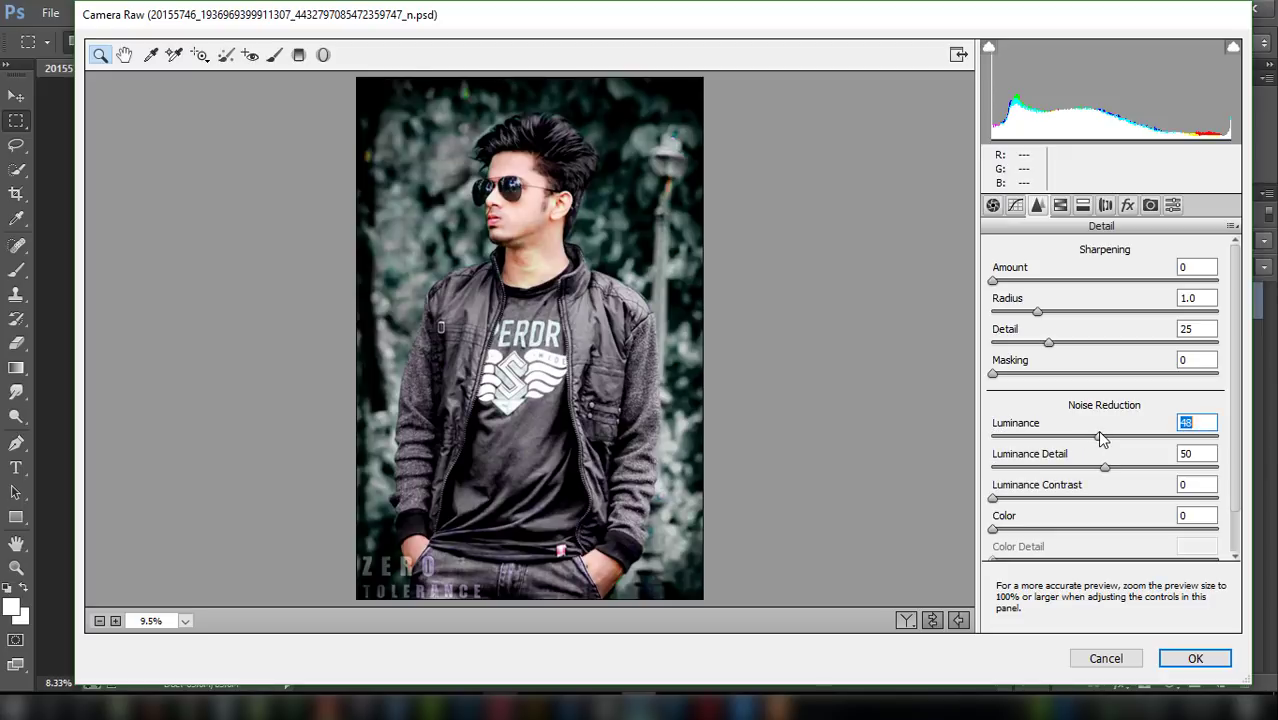
left_click(1208, 662)
left_click(1208, 662)
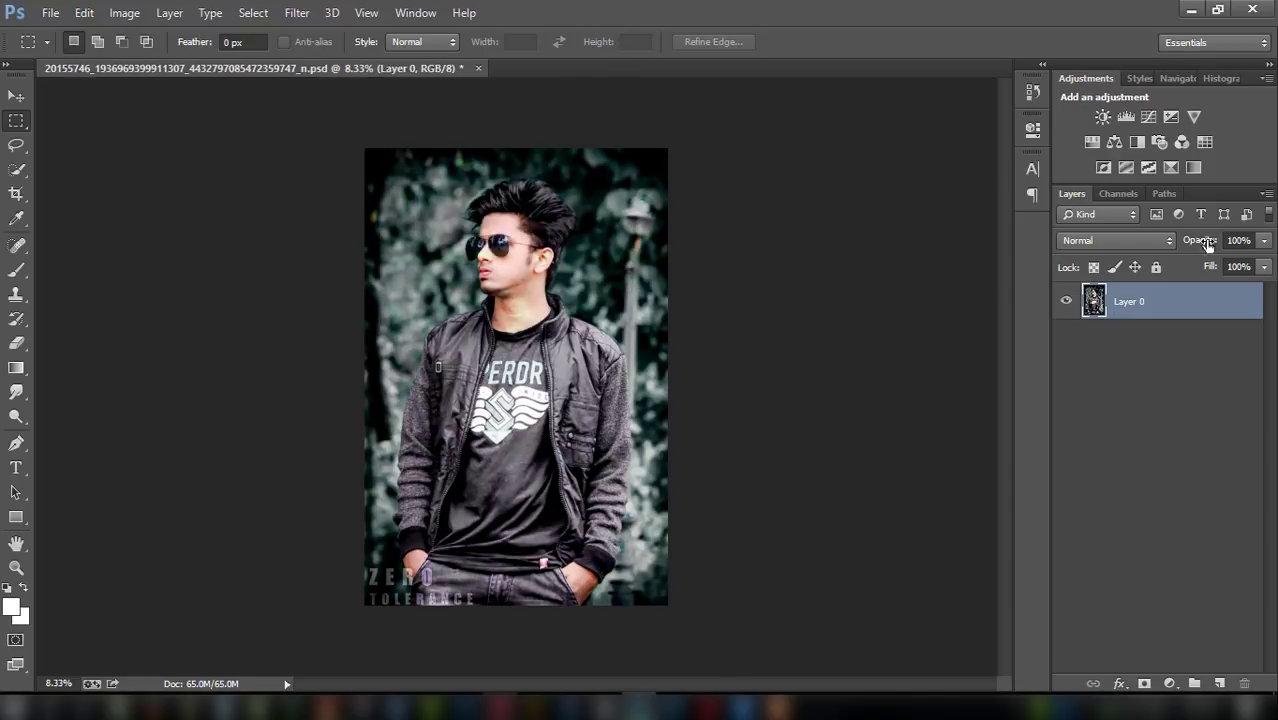
Add a Selective Color layer targeting Blacks and rough in its Black and Yellow values
left_click(1172, 168)
left_click(925, 199)
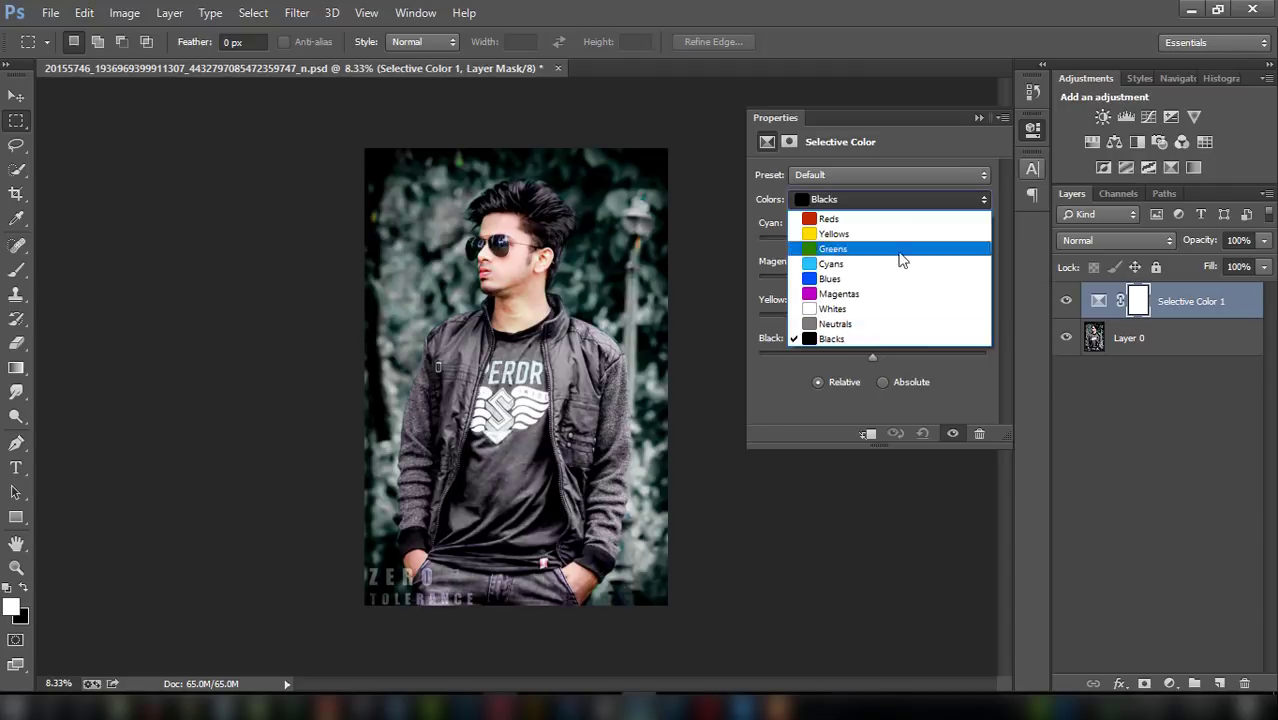
left_click(868, 337)
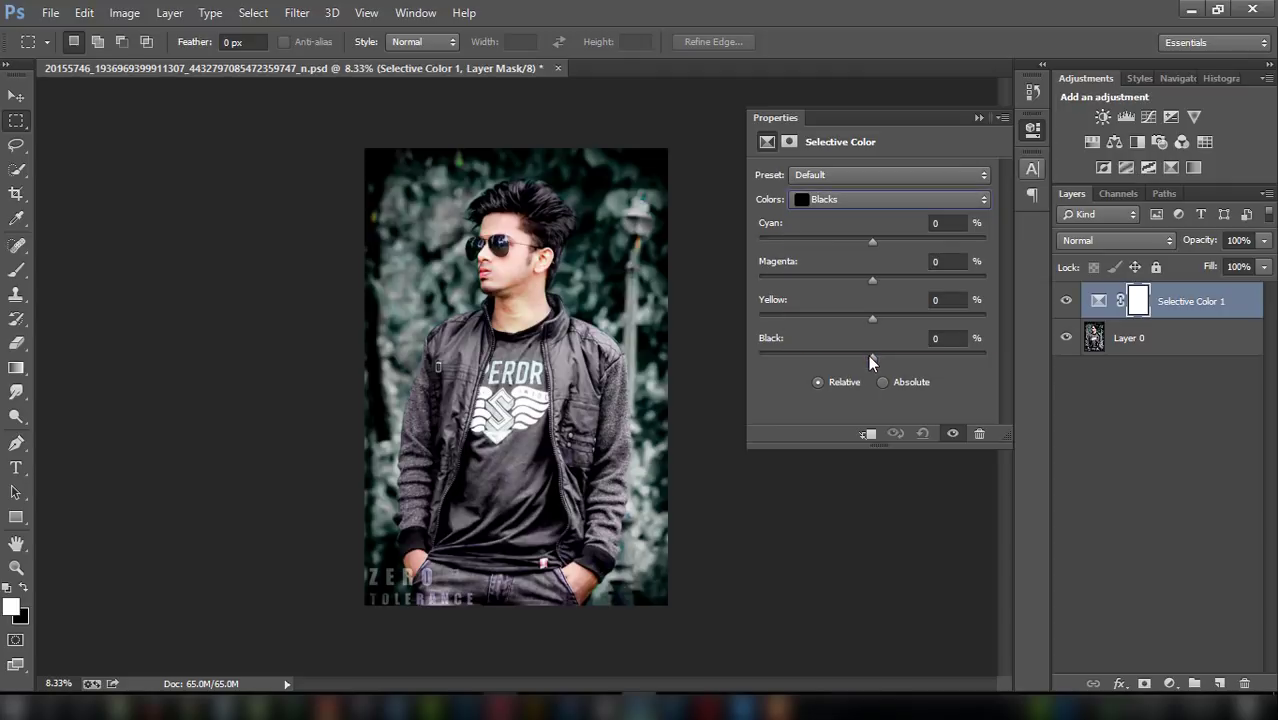
left_click_drag(870, 354, 878, 361)
left_click_drag(873, 358, 870, 357)
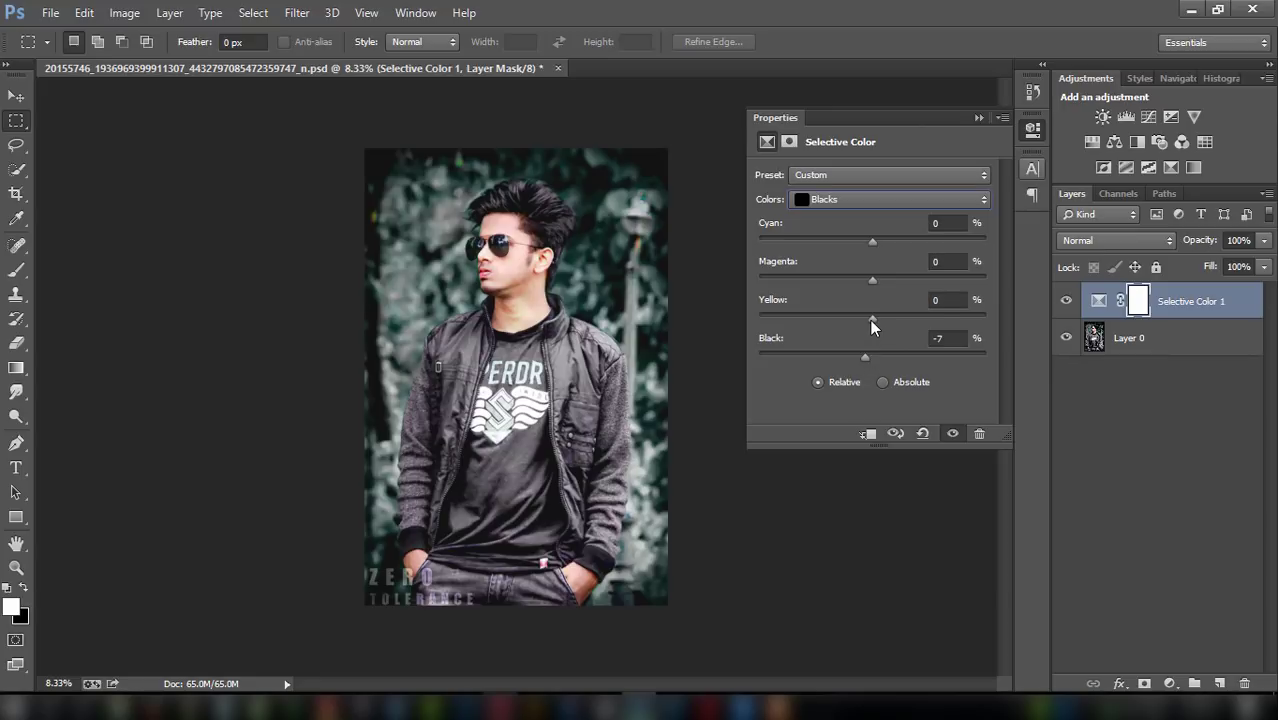
mouse_move(871, 320)
left_mouse_down()
mouse_move(885, 320)
mouse_move(870, 322)
left_mouse_up()
left_click_drag(866, 320, 860, 320)
left_click_drag(860, 313, 864, 313)
Finalize the Blacks at Cyan +16, Magenta -2, Yellow +1, Black -5
left_click(874, 278)
left_click_drag(879, 277, 870, 276)
left_click(872, 240)
mouse_move(874, 239)
left_mouse_down()
mouse_move(887, 239)
mouse_move(861, 239)
mouse_move(883, 239)
left_mouse_up()
left_click_drag(891, 239, 889, 241)
left_click_drag(870, 352, 866, 357)
left_click_drag(869, 319, 871, 319)
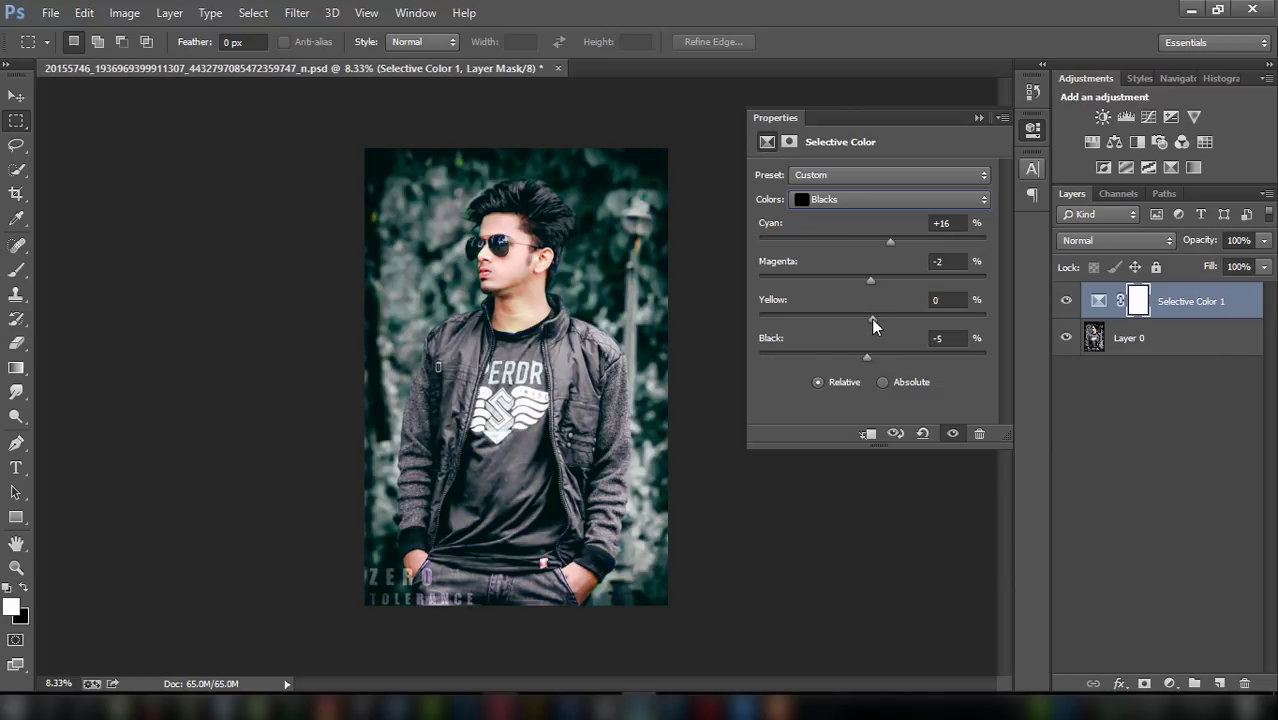
left_click_drag(871, 319, 866, 280)
Toggle Selective Color 1 off and on to compare, then merge it down into Layer 0
left_click(979, 117)
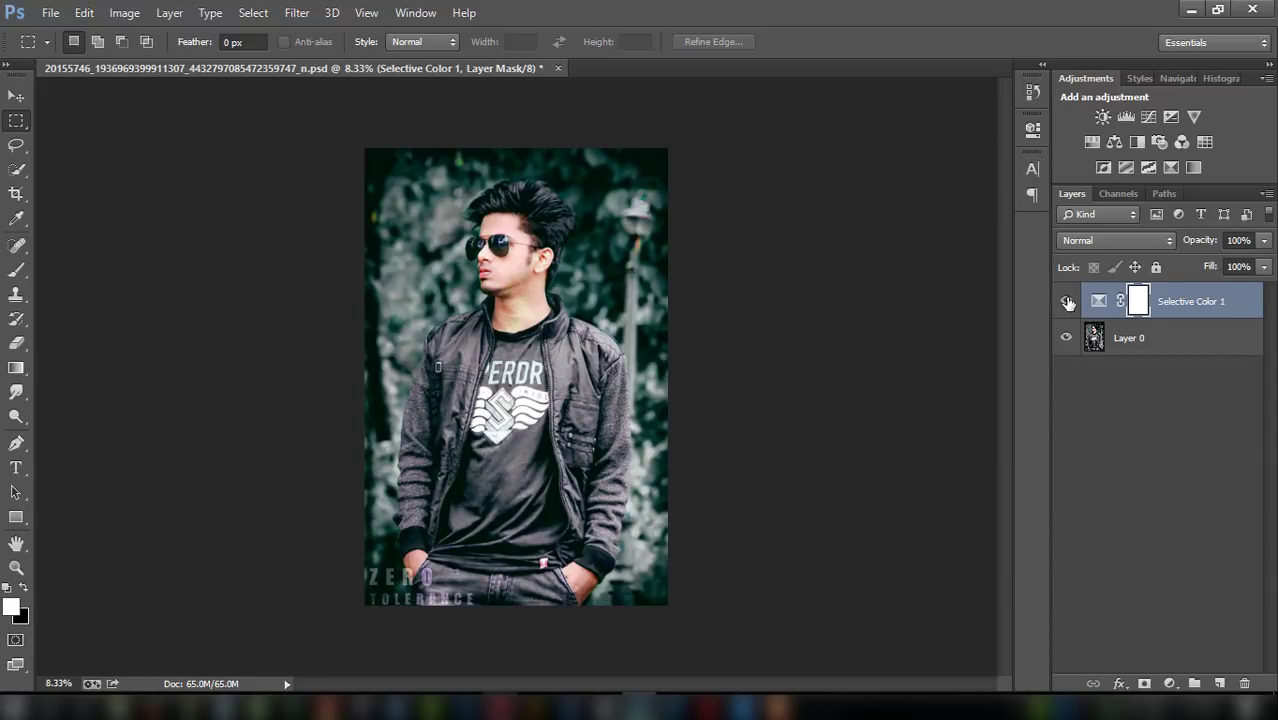
left_click(1067, 301)
left_click(1067, 301)
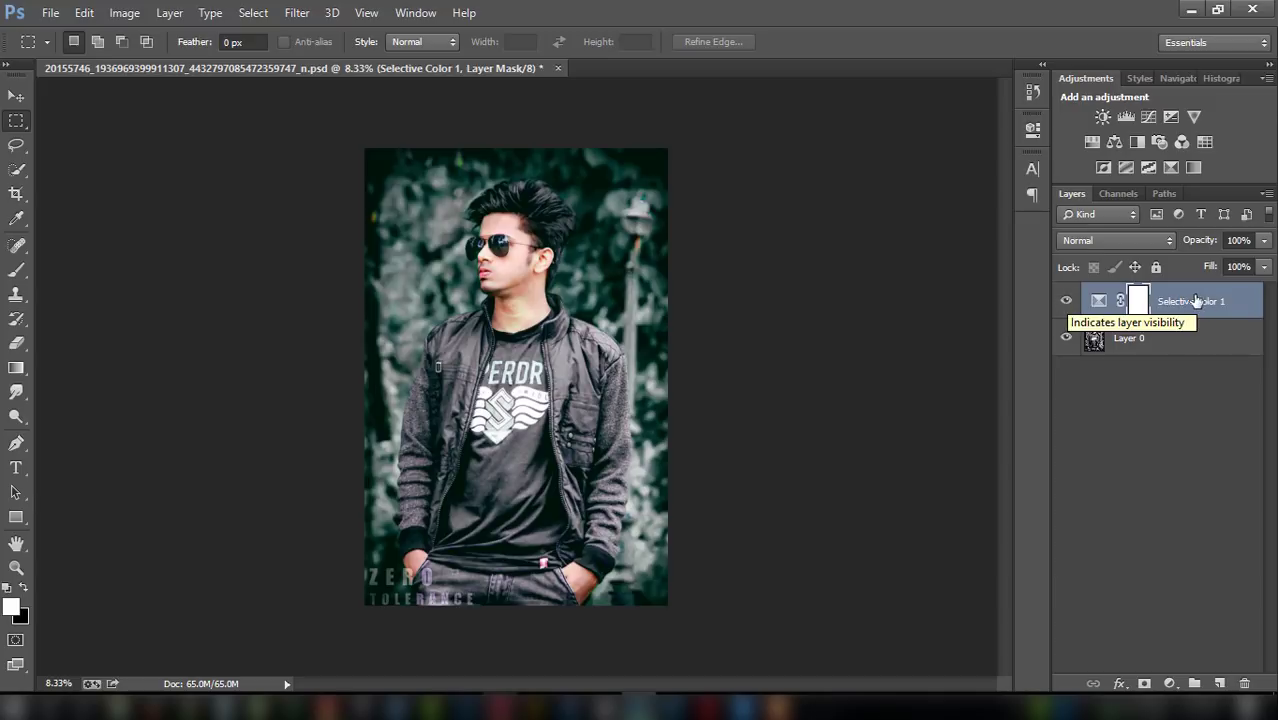
right_click(1212, 301)
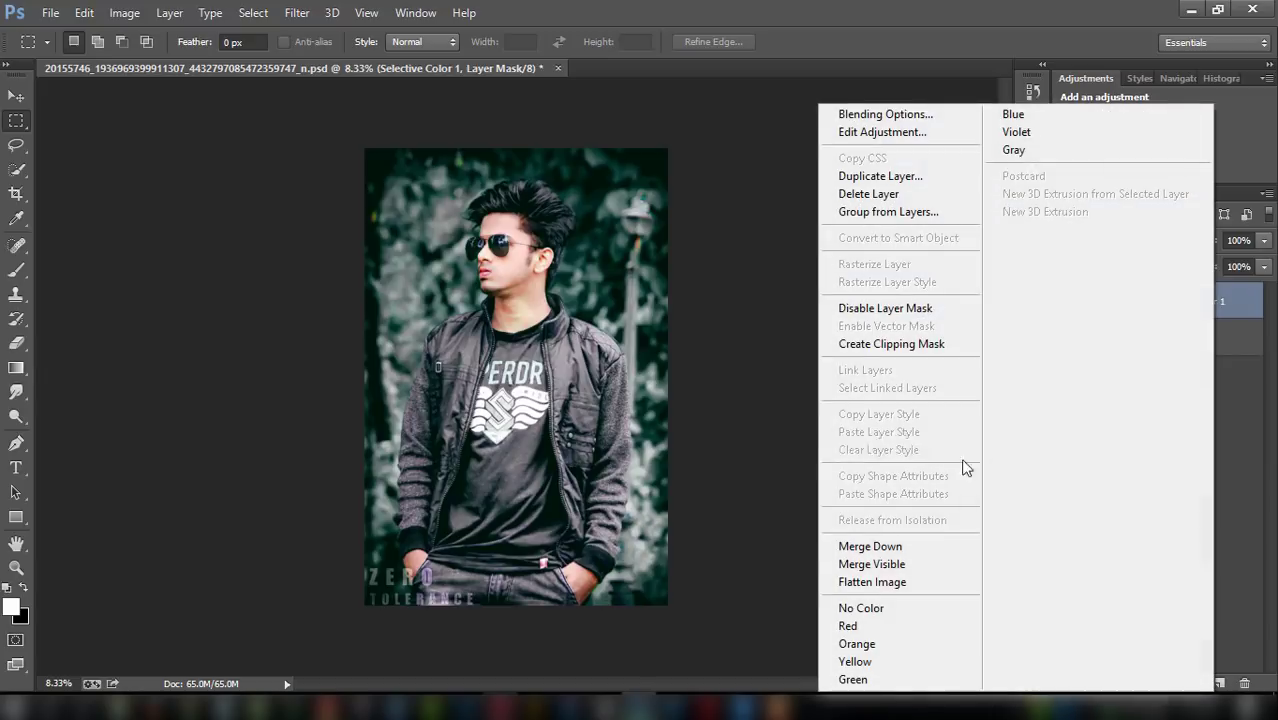
left_click(928, 547)
Apply a Camera Raw Filter pass with a slight dark post-crop vignette and Luminance noise reduction 20
left_click(297, 13)
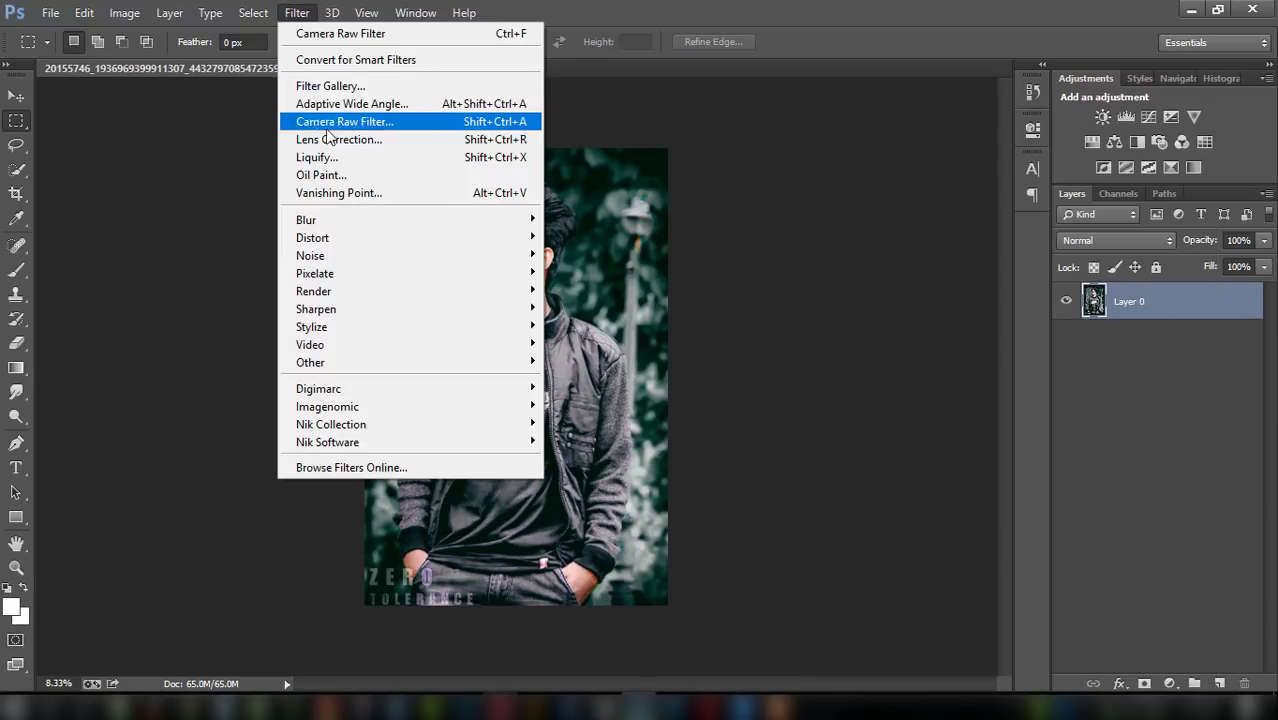
left_click(338, 121)
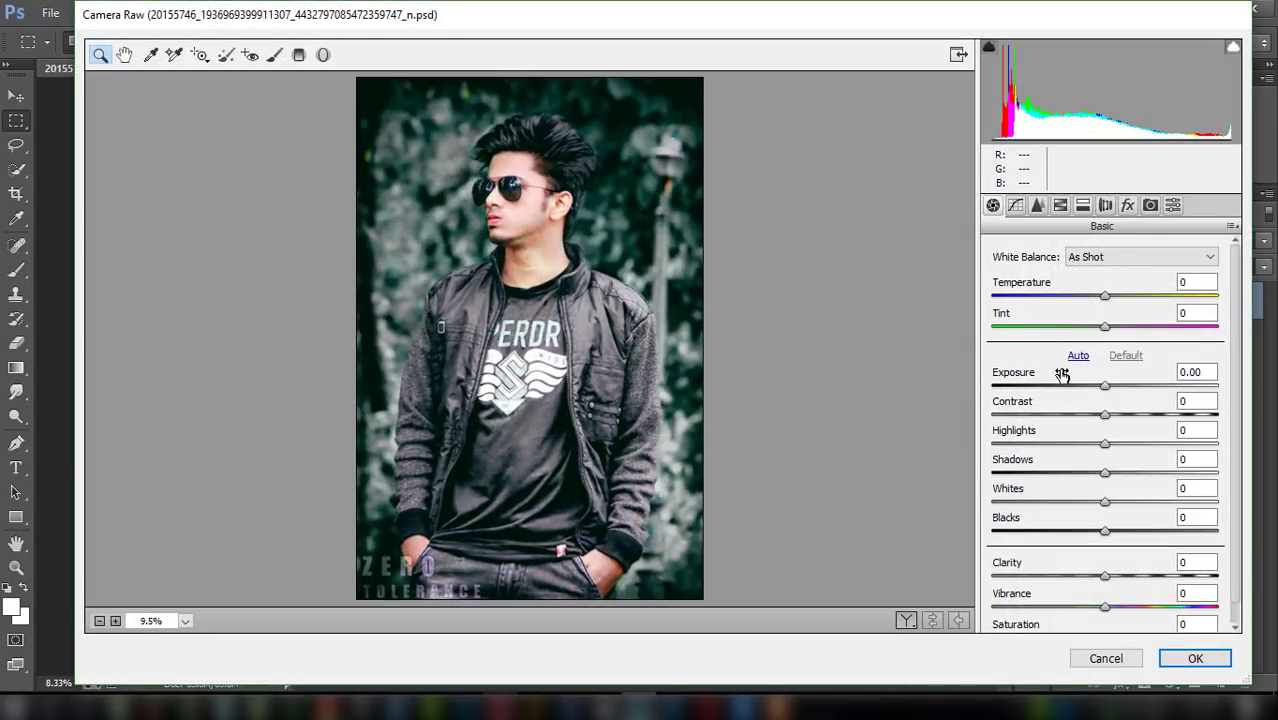
left_click(1037, 205)
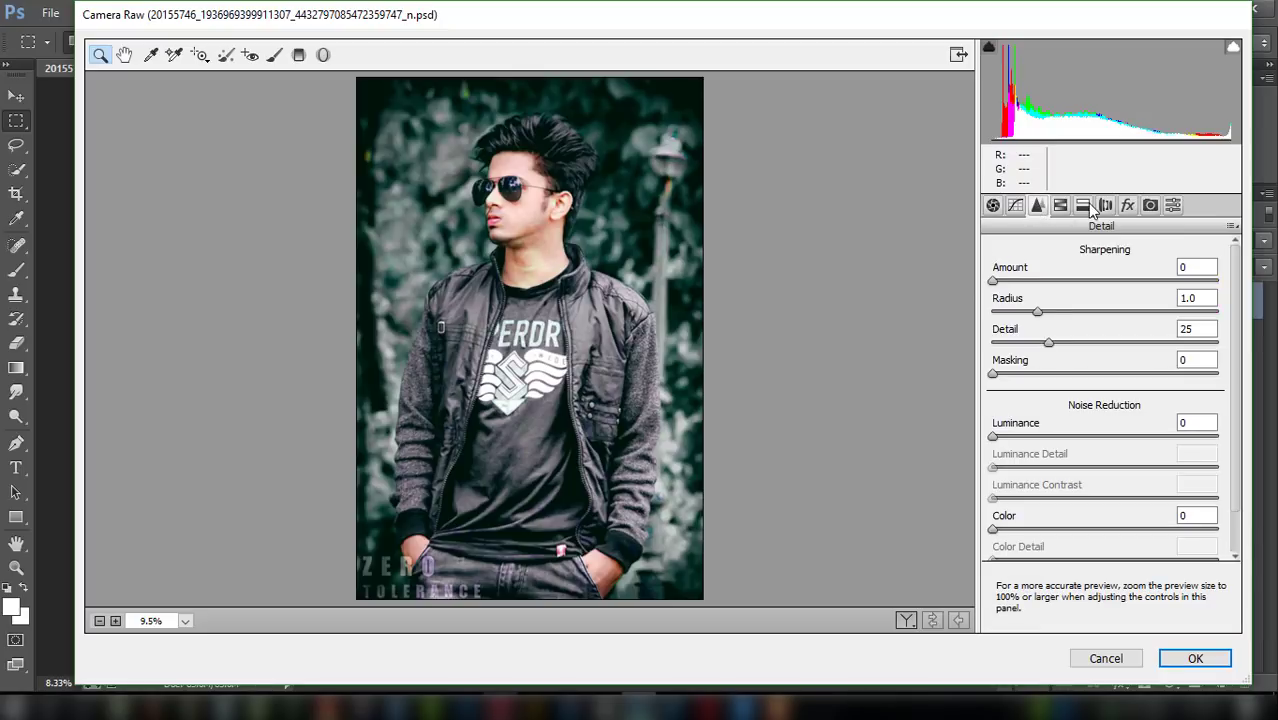
left_click(1127, 205)
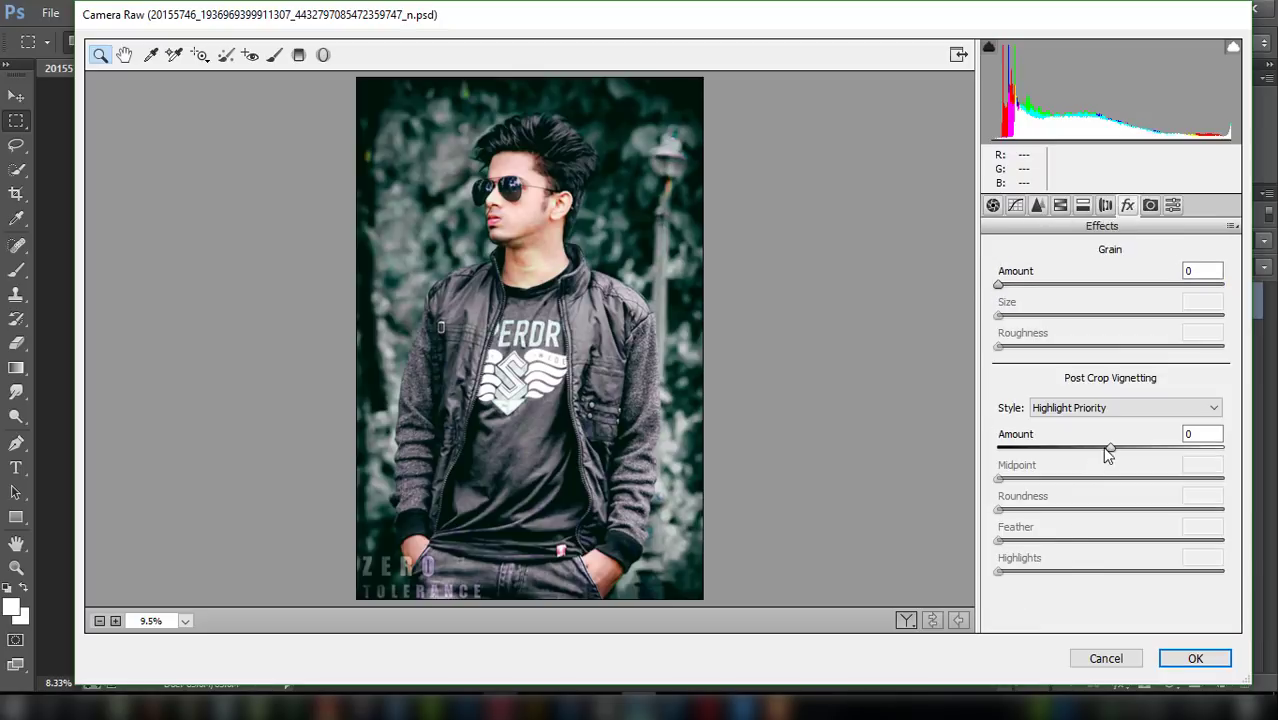
left_click_drag(1110, 450, 1100, 448)
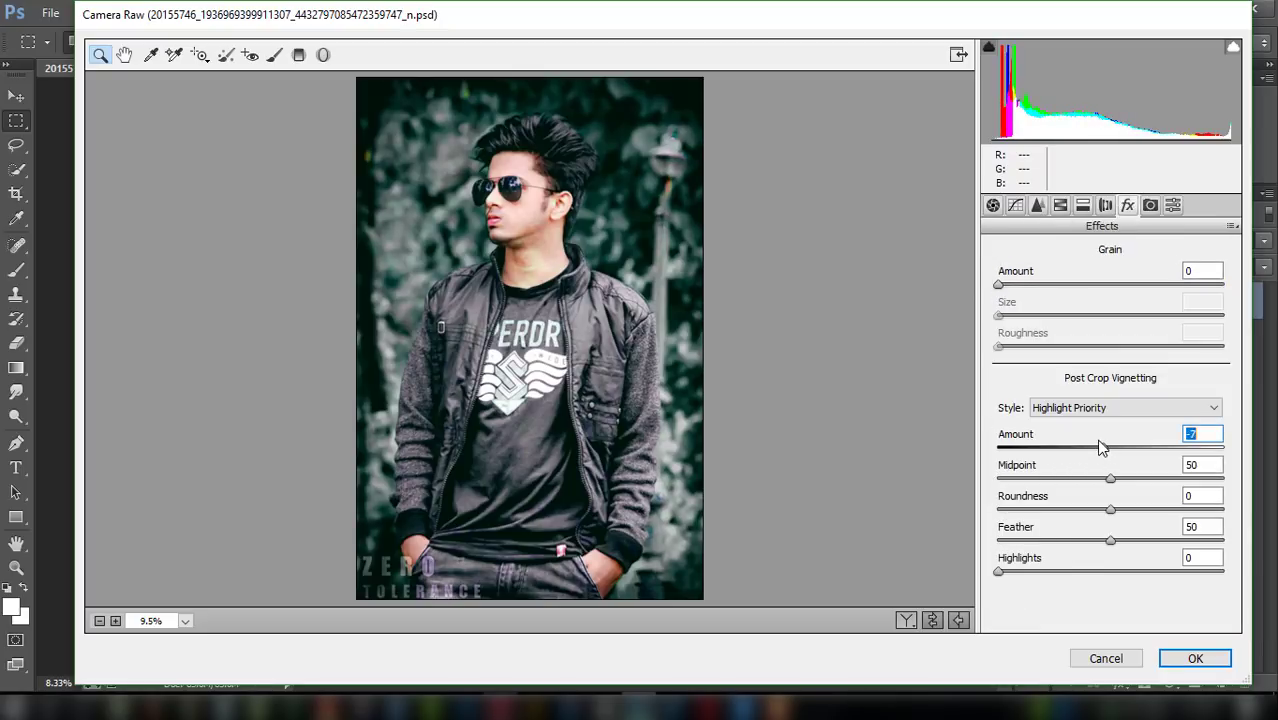
left_click(1037, 205)
left_click_drag(1008, 437, 1038, 437)
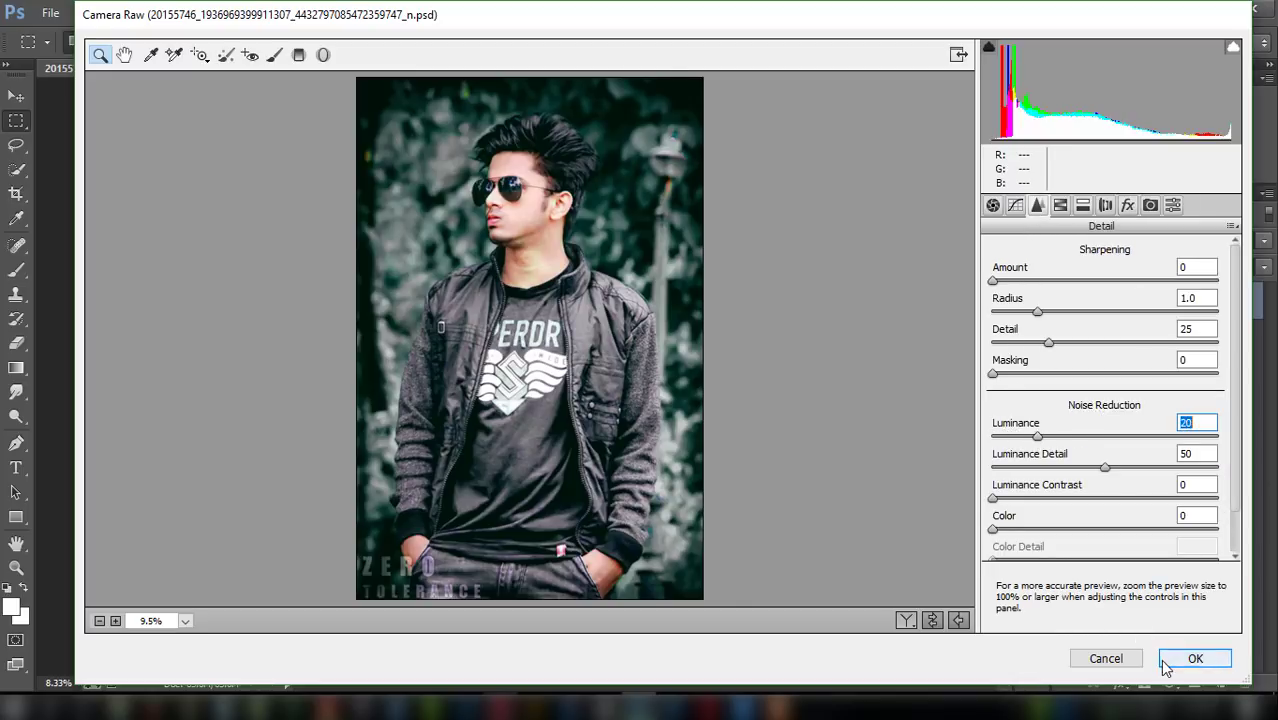
left_click(1195, 660)
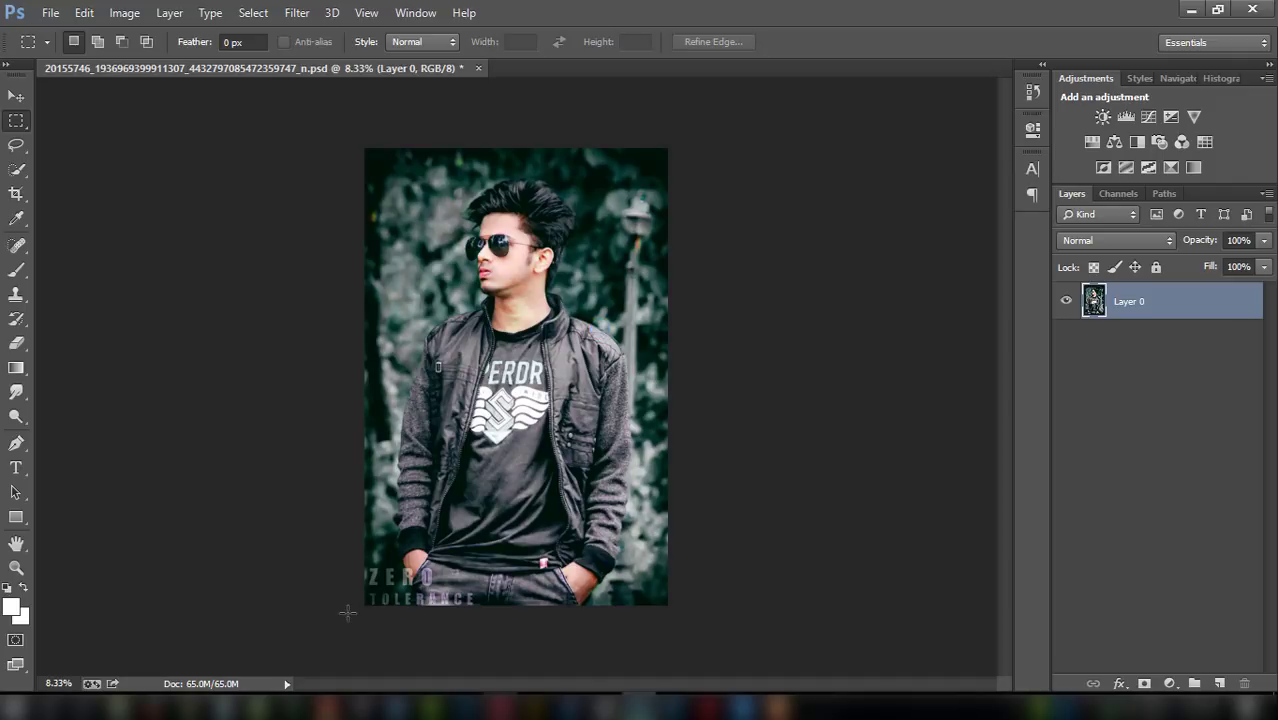
left_click(330, 707)
left_click(328, 707)
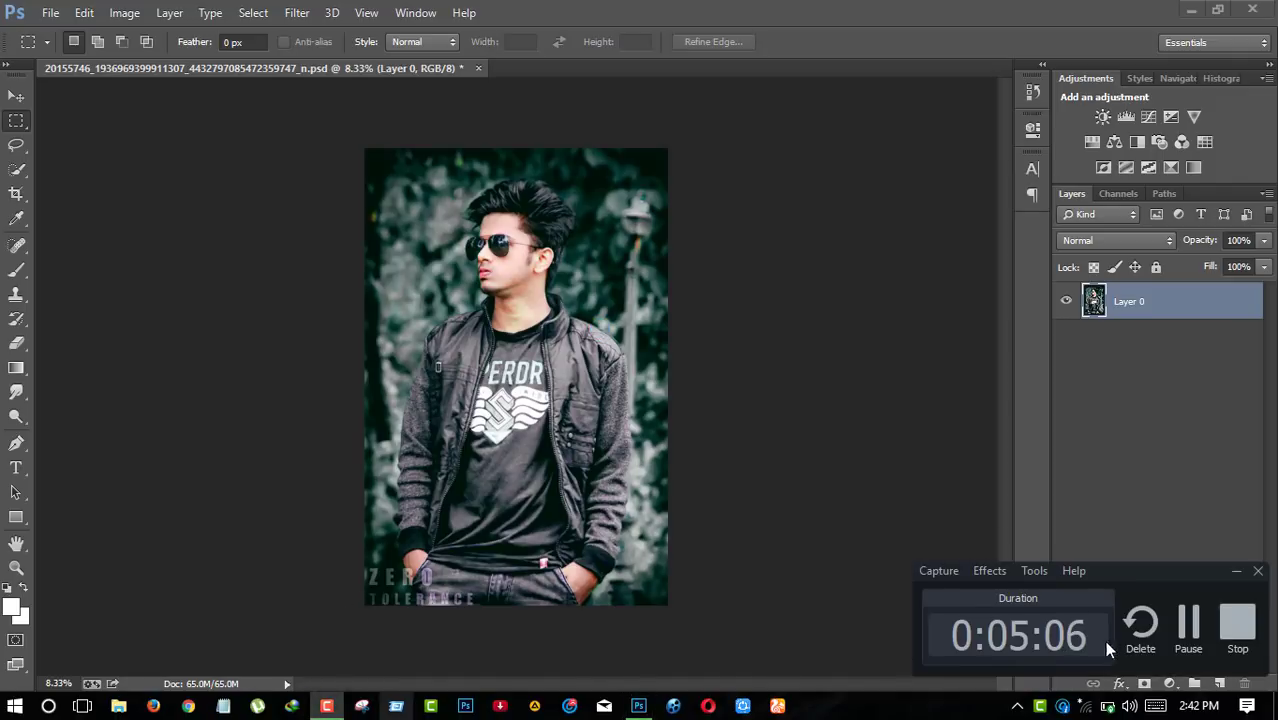